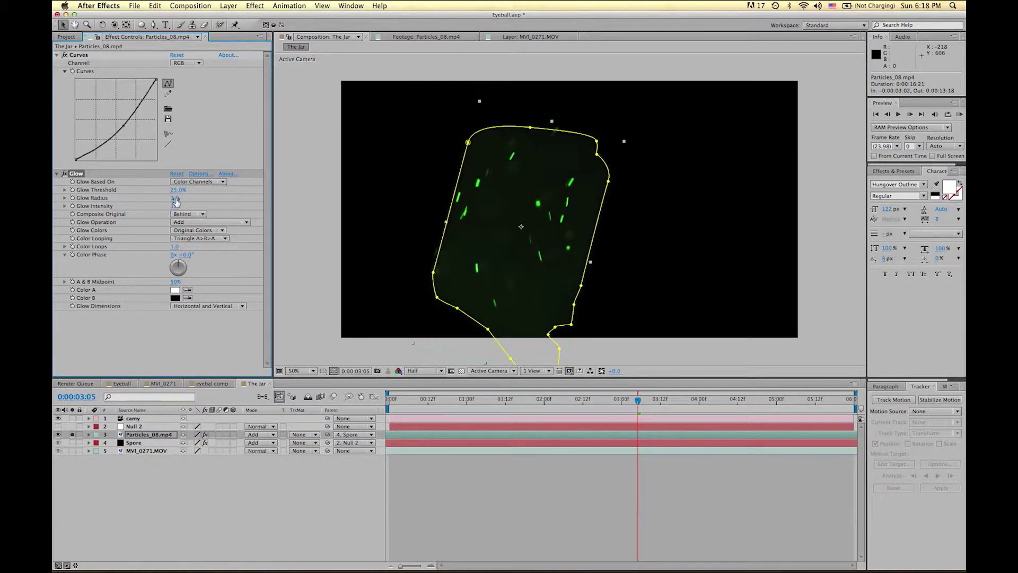
# Set the Particles_08.mp4 layer's Glow Intensity to 1.0 and turn off the layer's solo.
pyautogui.moveTo(175, 210); pyautogui.dragTo(185, 210)
pyautogui.moveTo(382, 260); pyautogui.dragTo(308, 266)
pyautogui.click(174, 206)
pyautogui.click(71, 434)
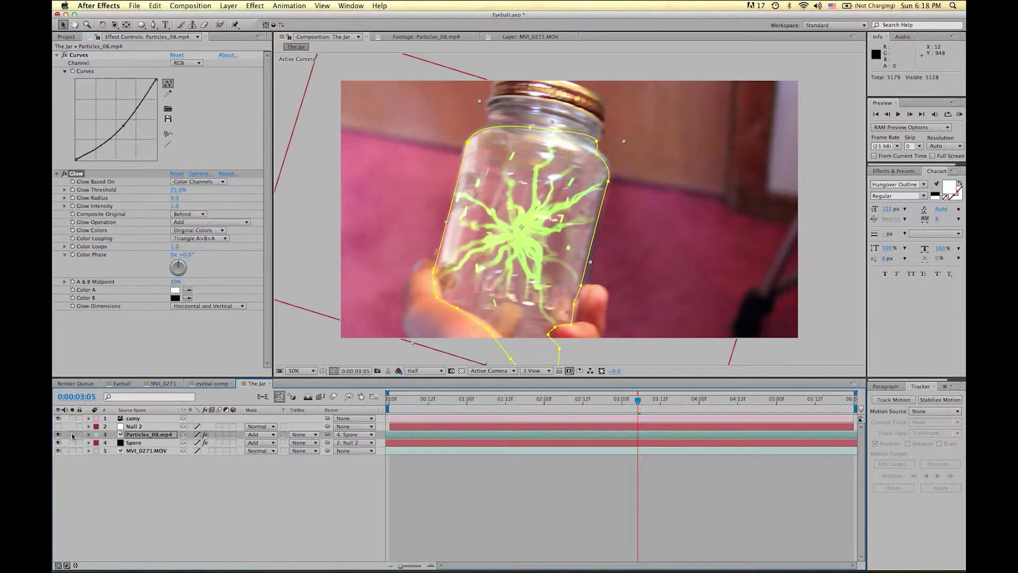
pyautogui.click(460, 489)
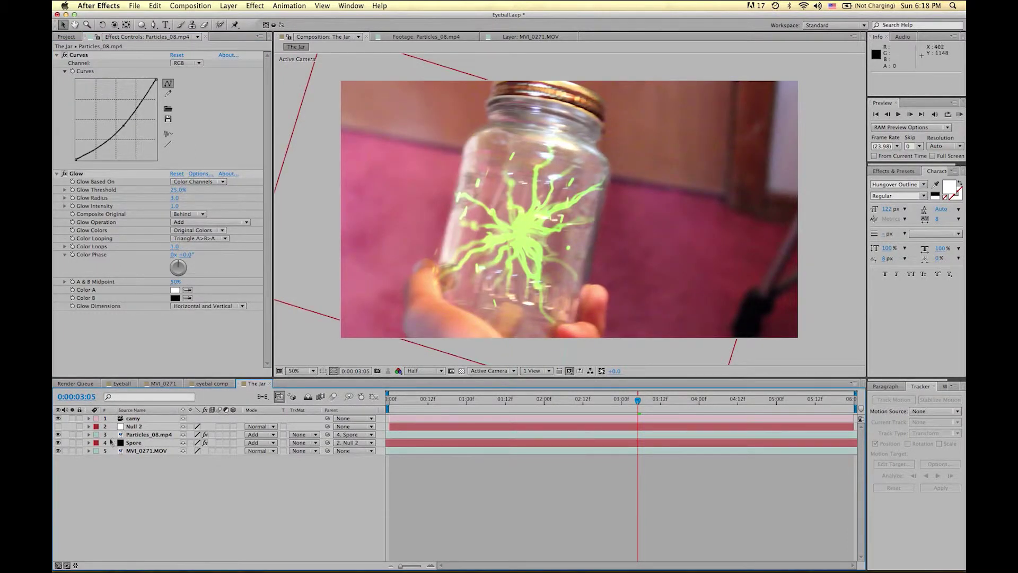
# Change the blending mode of the Particles_08.mp4 layer to Screen.
pyautogui.click(150, 427)
pyautogui.click(152, 434)
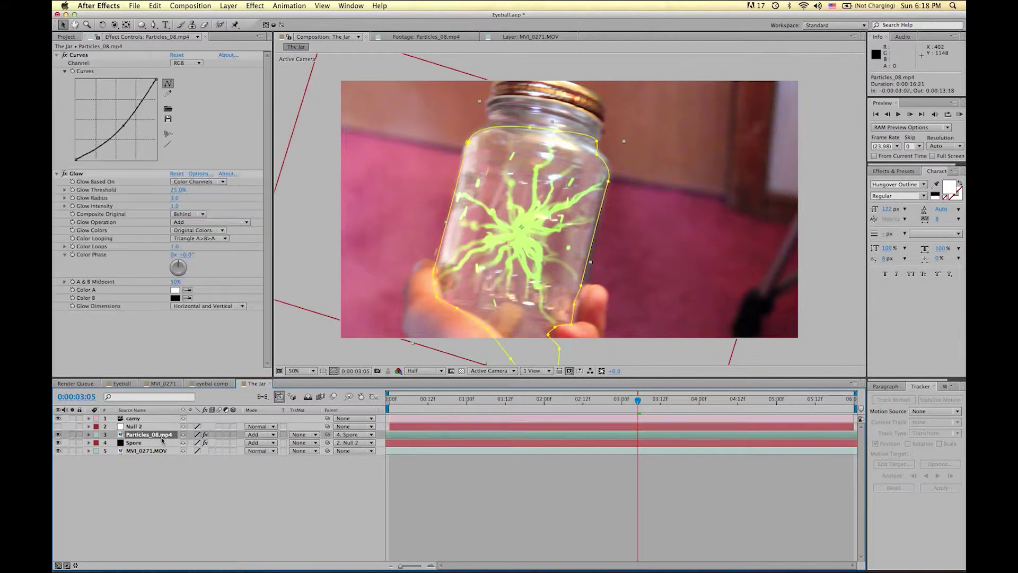
pyautogui.click(259, 435)
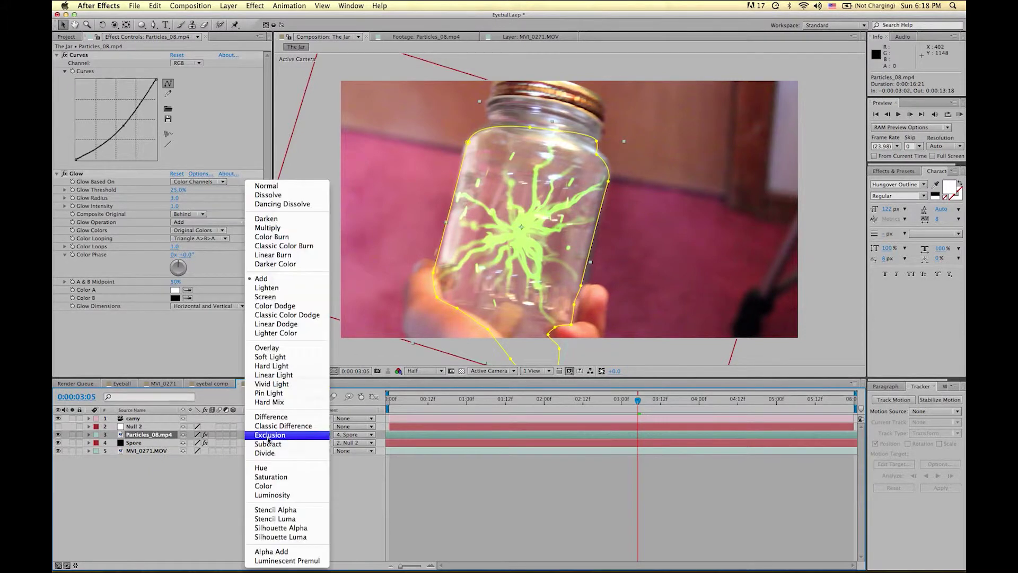
pyautogui.click(268, 297)
pyautogui.click(561, 487)
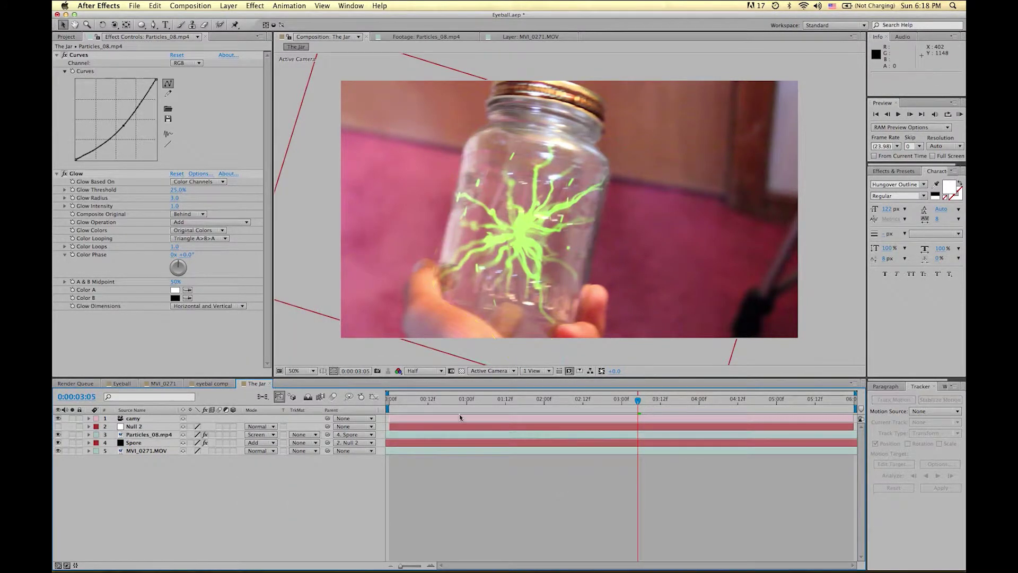
# Preview The Jar composition from its beginning to check how the particles blend.
pyautogui.click(412, 409)
pyautogui.press('Home')
pyautogui.press('space')
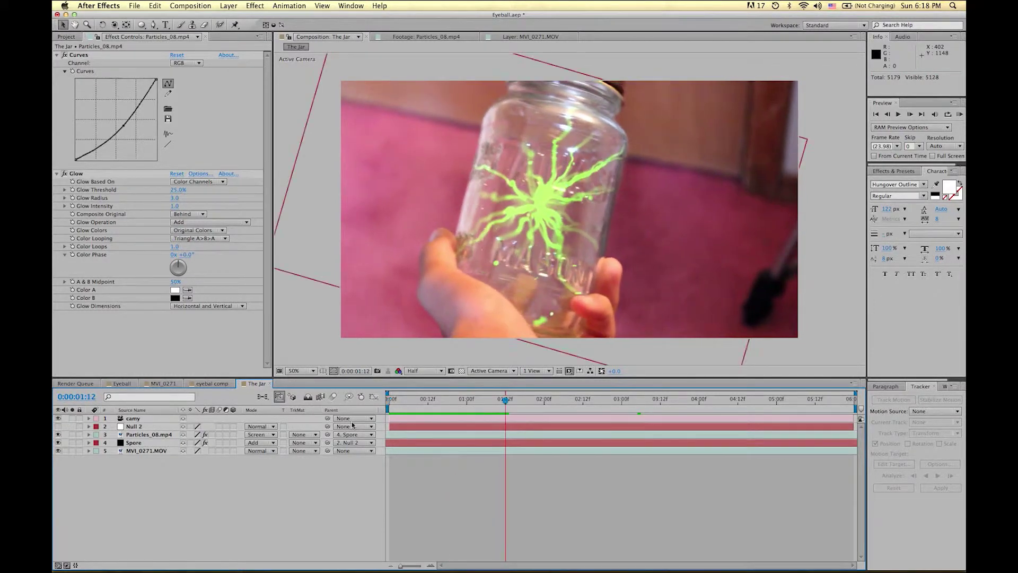
pyautogui.press('space')
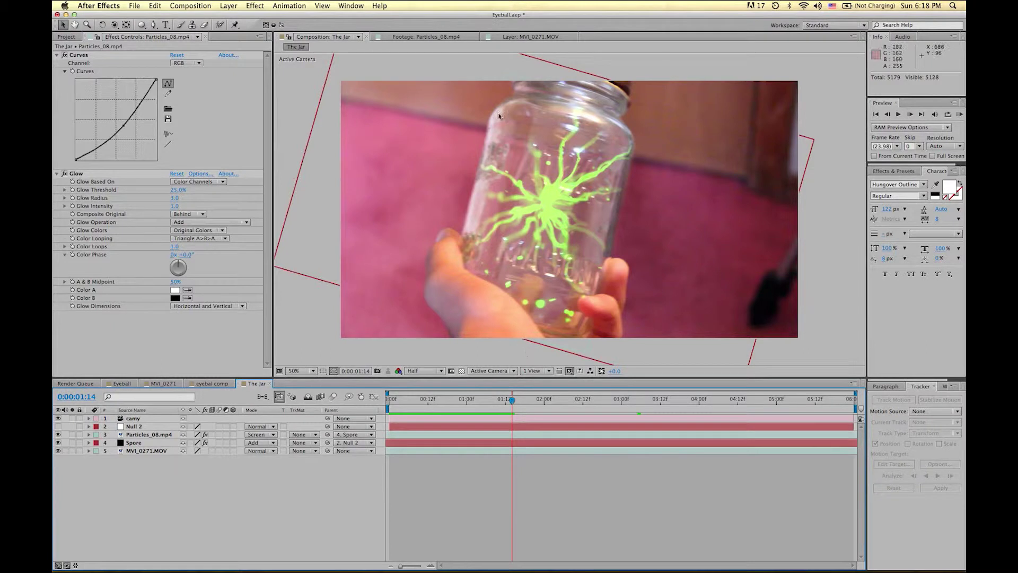
# Reveal the mask properties of the Particles_08.mp4 layer and set Mask Expansion to -40 pixels.
pyautogui.click(143, 435)
pyautogui.press('m')
pyautogui.press('m')
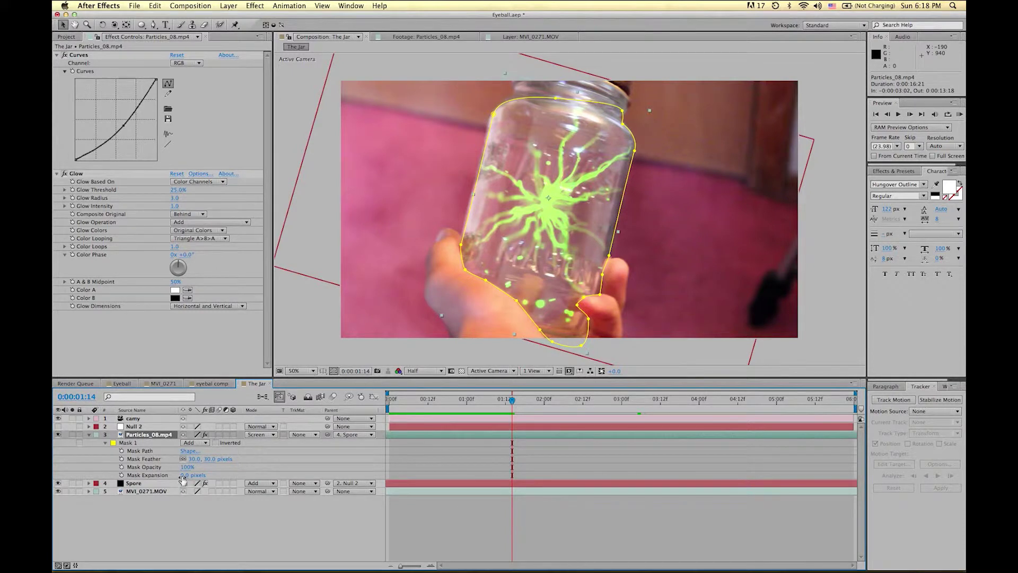
pyautogui.moveTo(182, 475); pyautogui.dragTo(211, 475)
pyautogui.moveTo(140, 483); pyautogui.dragTo(174, 484)
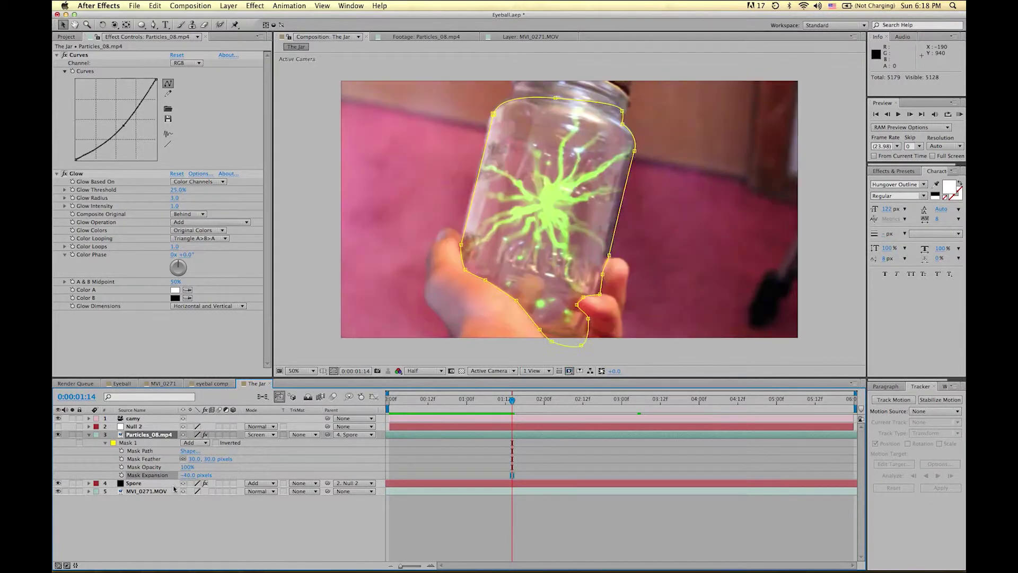
pyautogui.click(504, 539)
# Preview the composition repeatedly from around 0:00:01:14 to check the particles along the contracted mask edge.
pyautogui.press('space')
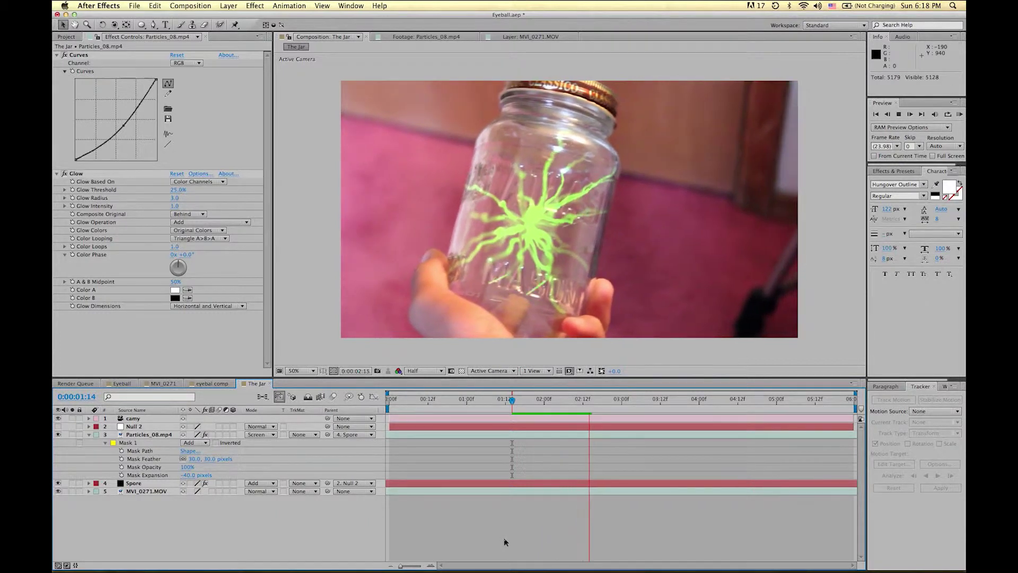
pyautogui.press('space')
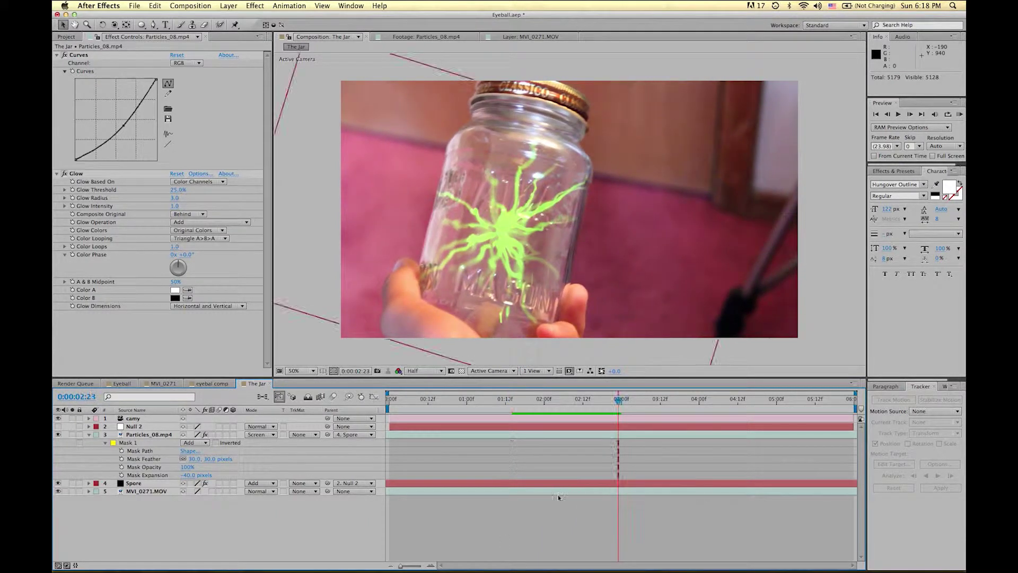
pyautogui.click(512, 400)
pyautogui.press('space')
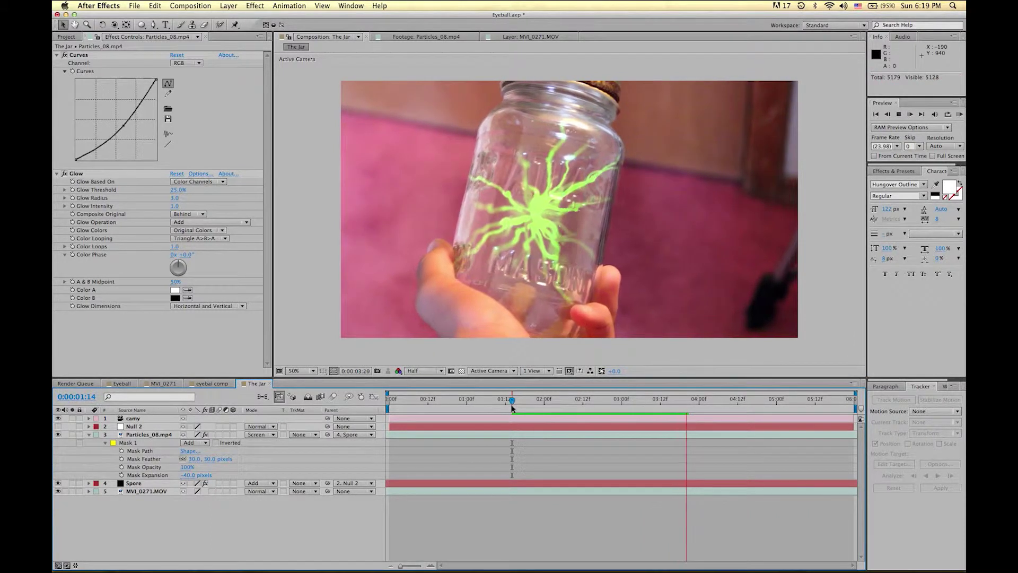
pyautogui.press('space')
pyautogui.click(523, 404)
pyautogui.press('space')
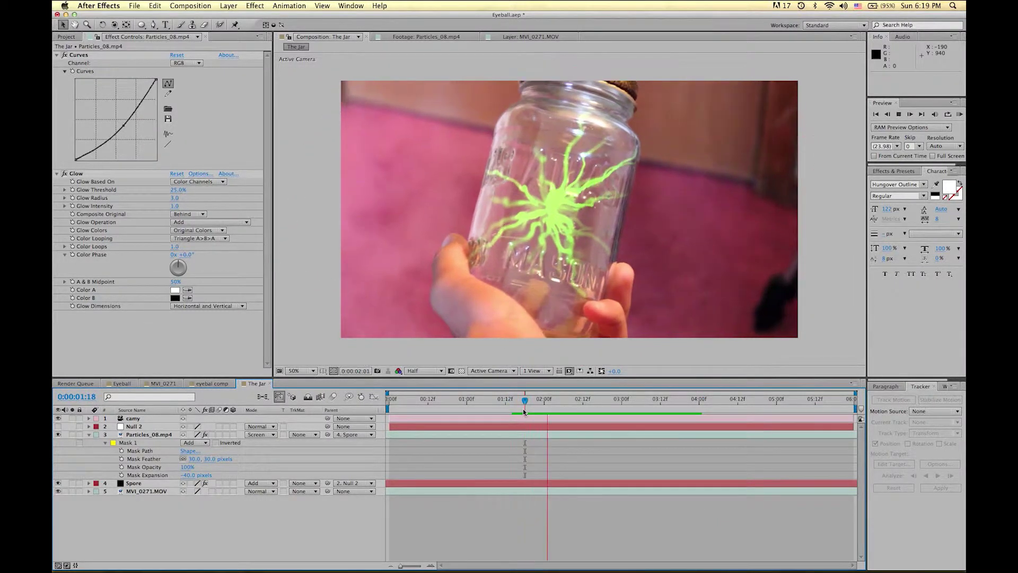
pyautogui.press('space')
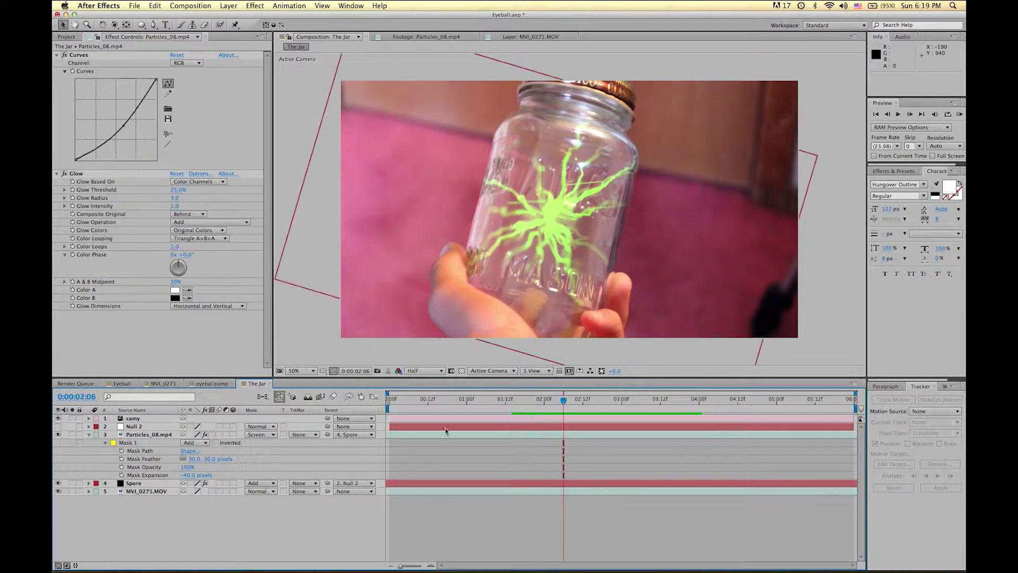
# Collapse the Particles_08.mp4 mask properties and copy the Displacement Map effect from the Spore layer.
pyautogui.click(89, 436)
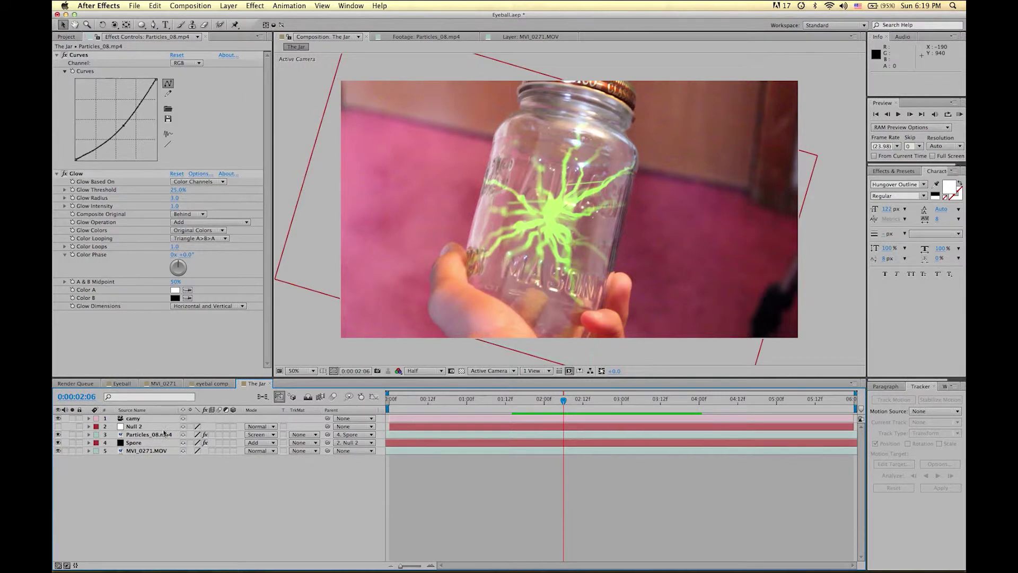
pyautogui.click(155, 434)
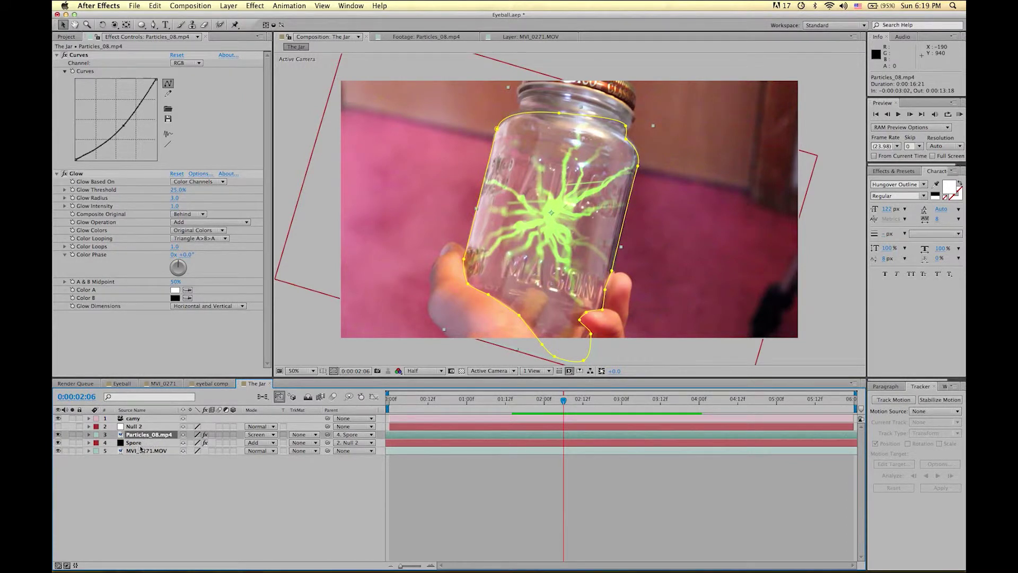
pyautogui.click(139, 444)
pyautogui.click(92, 64)
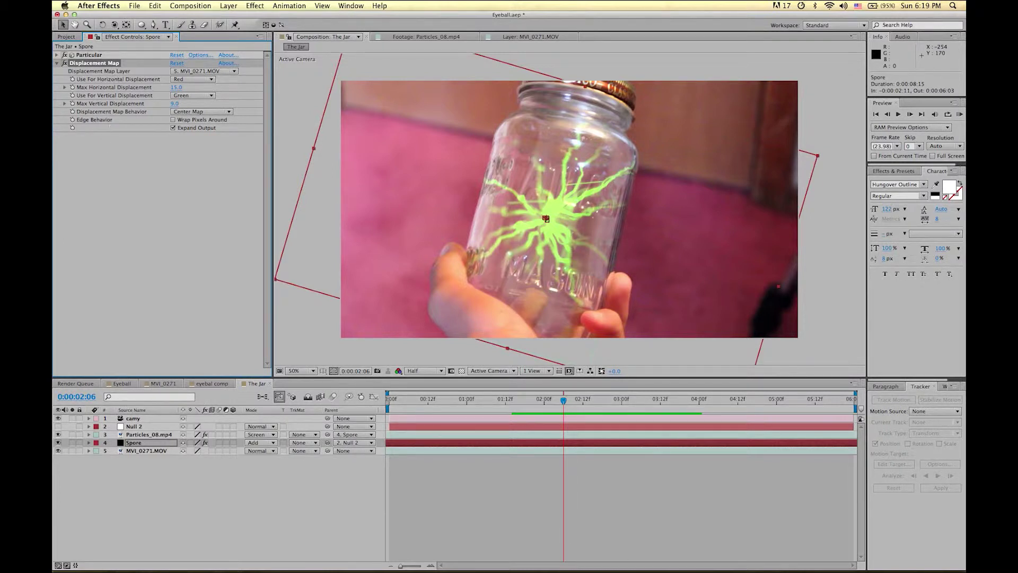
pyautogui.click(134, 6)
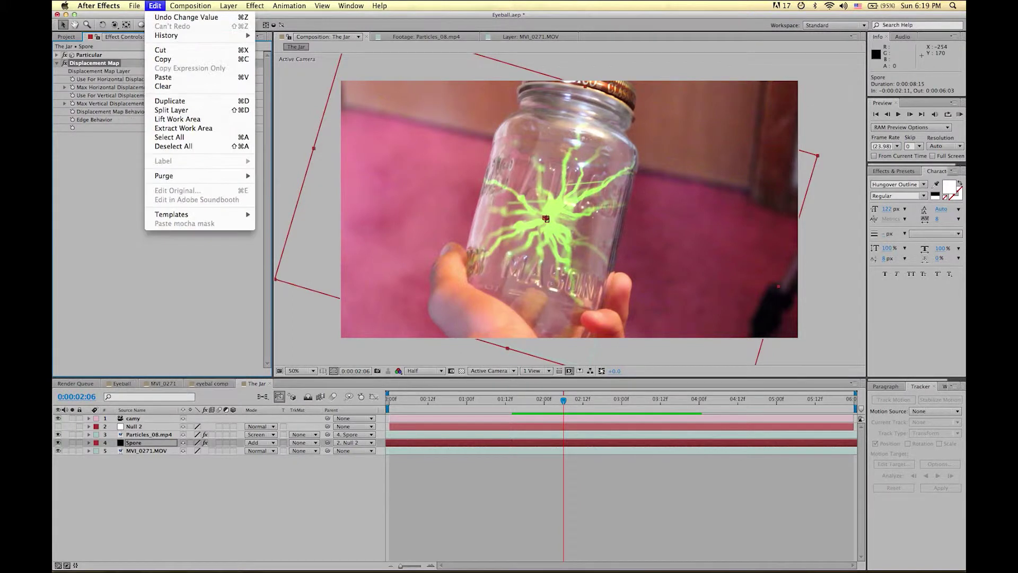
pyautogui.click(163, 59)
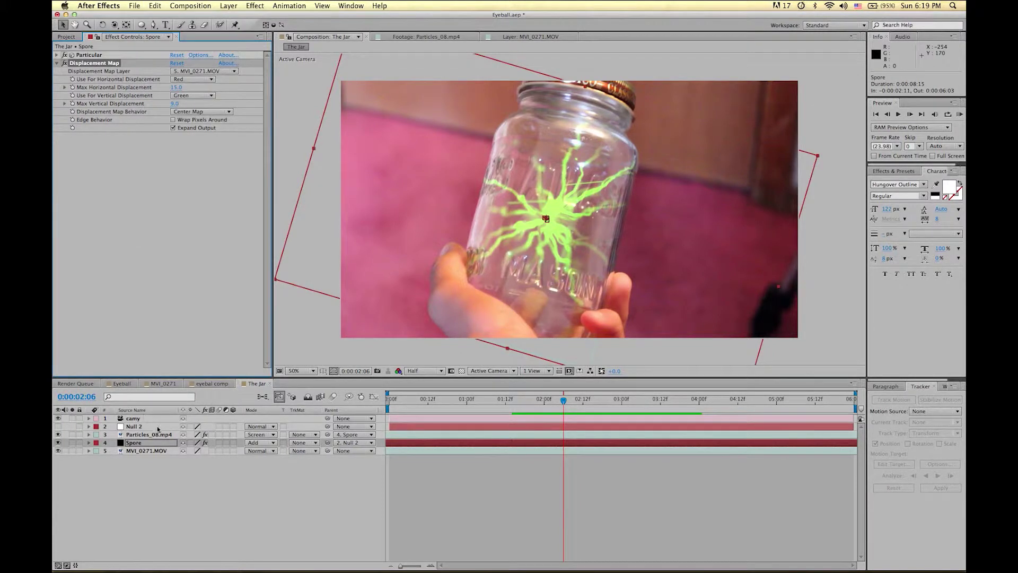
# Paste the copied Displacement Map effect onto the Particles_08.mp4 layer.
pyautogui.click(157, 427)
pyautogui.click(151, 437)
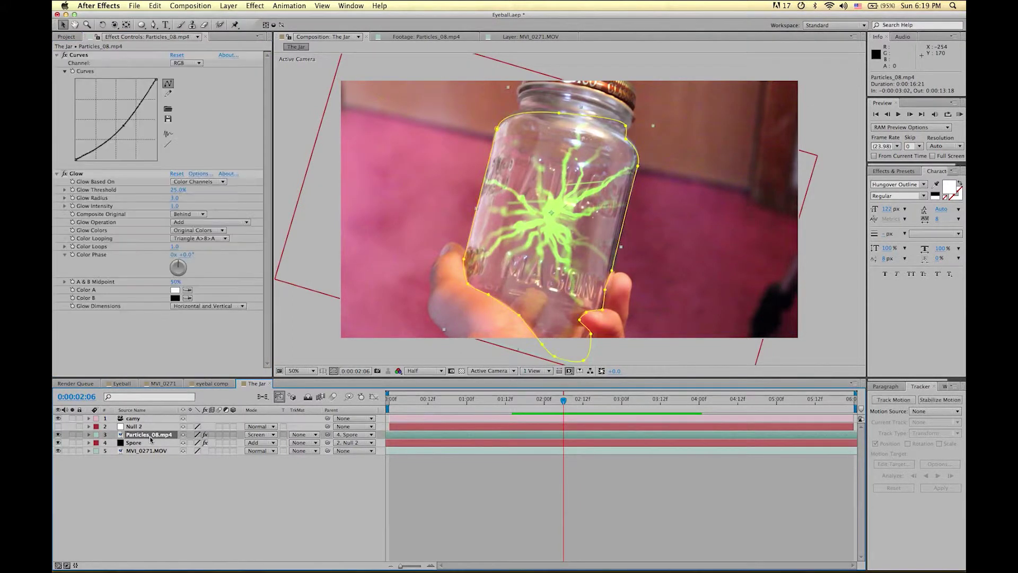
pyautogui.click(155, 5)
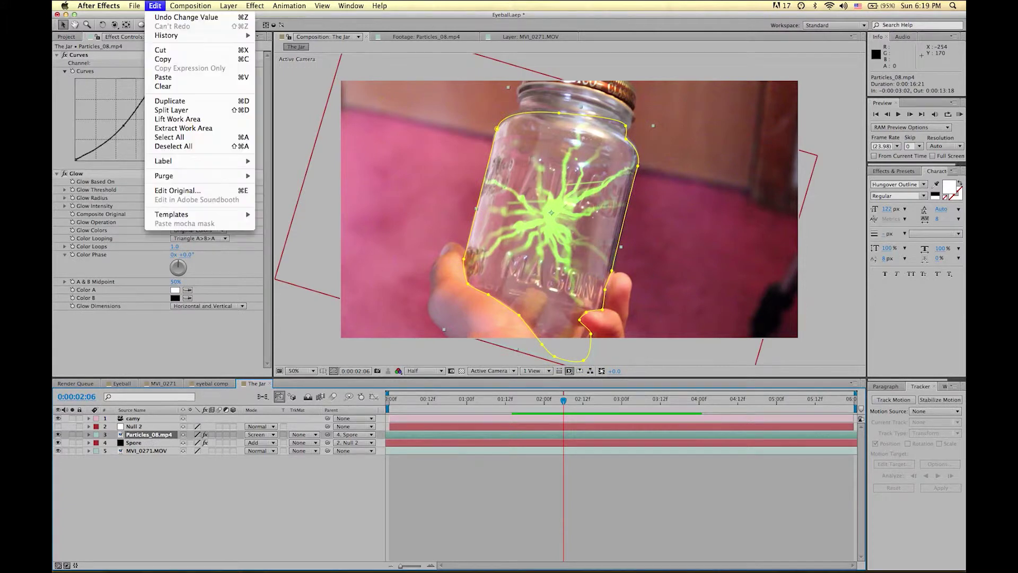
pyautogui.click(163, 77)
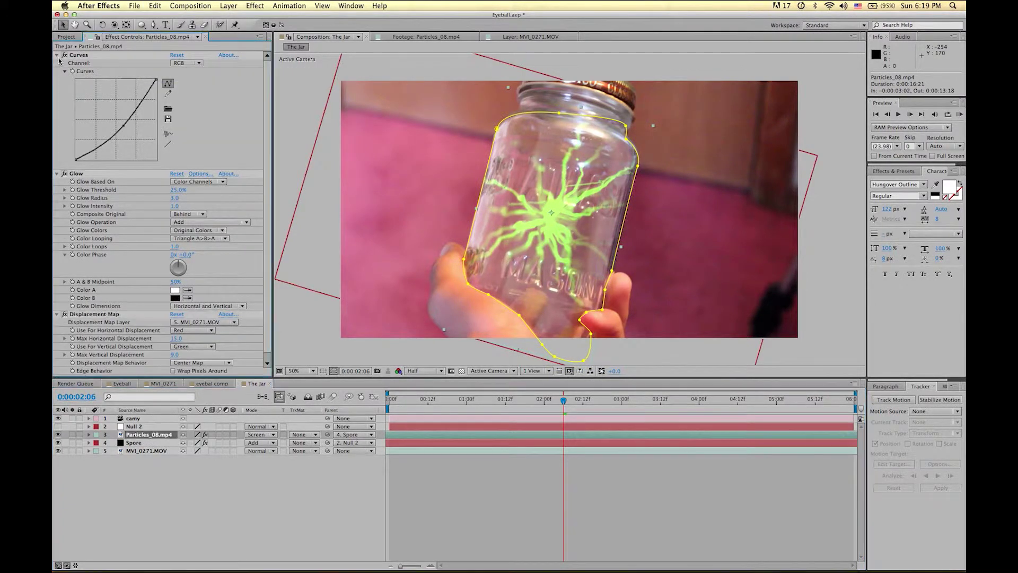
# Collapse the Curves and Glow effects and choose MVI_0271.MOV as the displacement map layer for the particles.
pyautogui.click(57, 55)
pyautogui.click(56, 63)
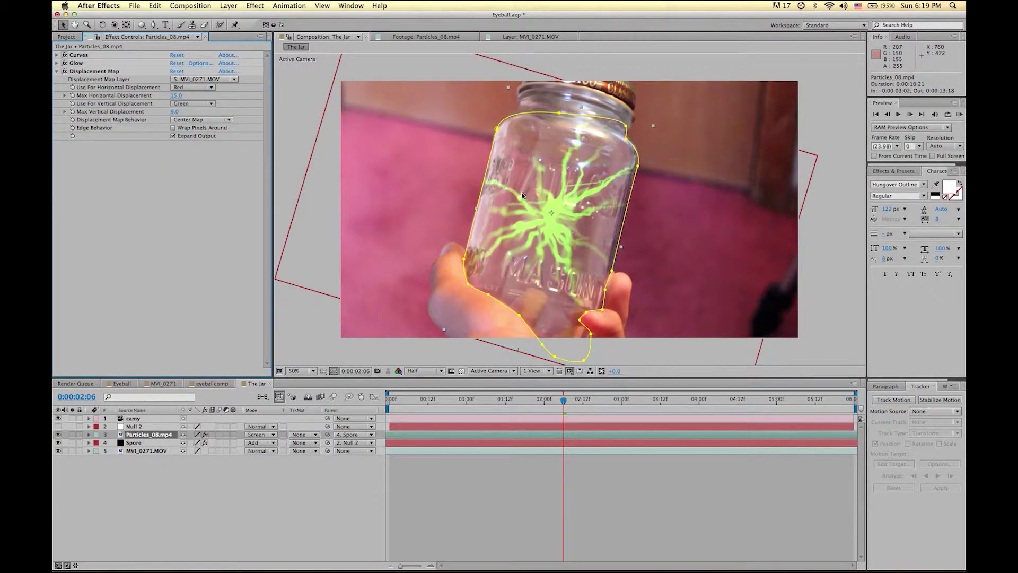
pyautogui.click(203, 80)
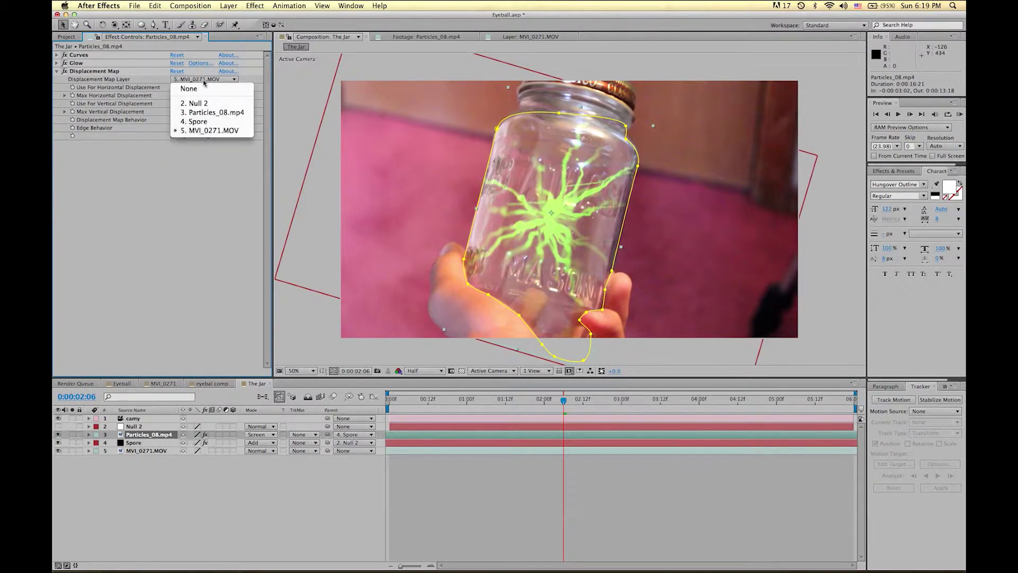
pyautogui.click(196, 131)
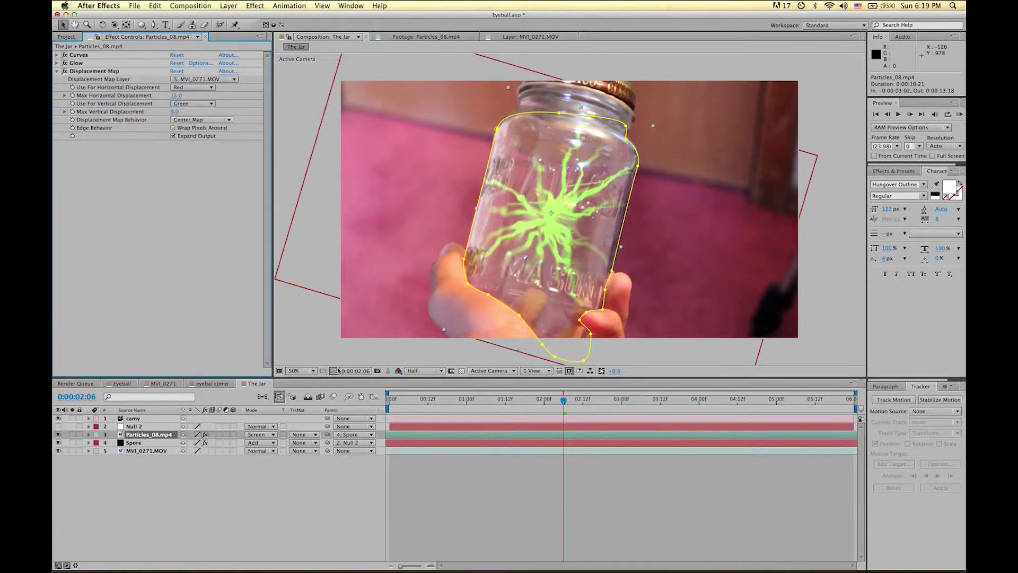
# Preview the composition from about 0:00:02:06 to check the displaced particles inside the jar.
pyautogui.click(401, 450)
pyautogui.press('space')
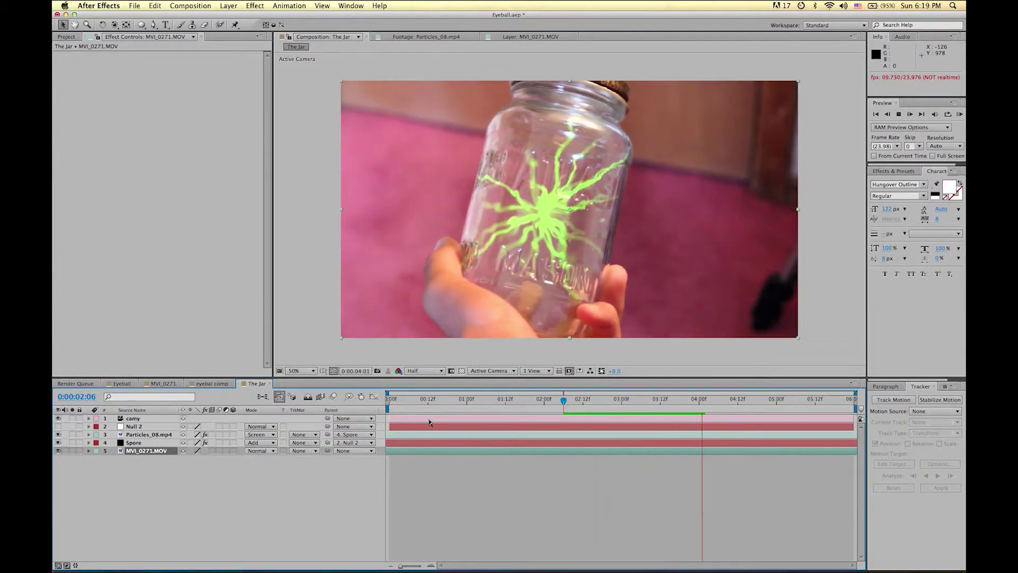
pyautogui.press('space')
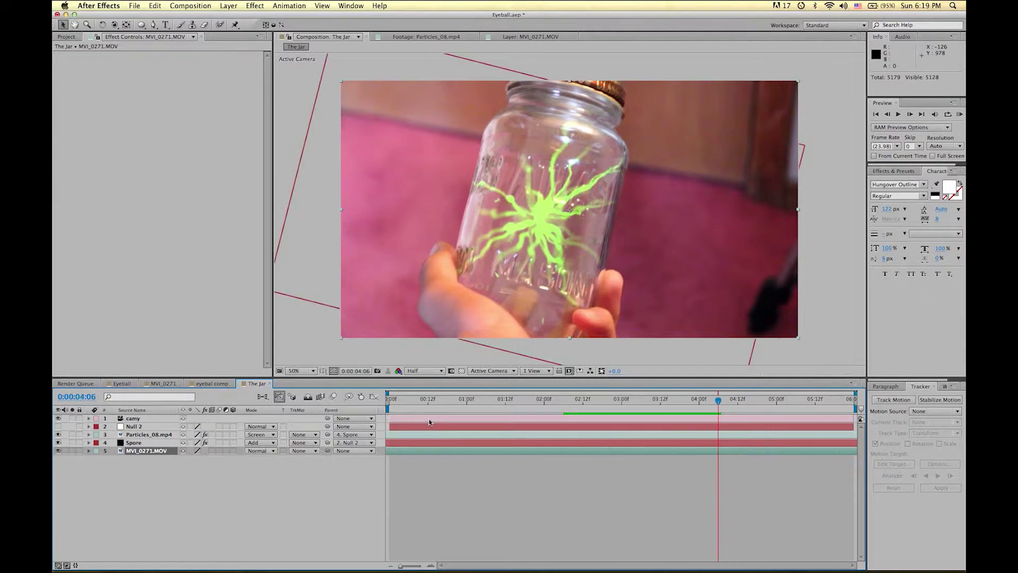
pyautogui.click(565, 402)
pyautogui.press('space')
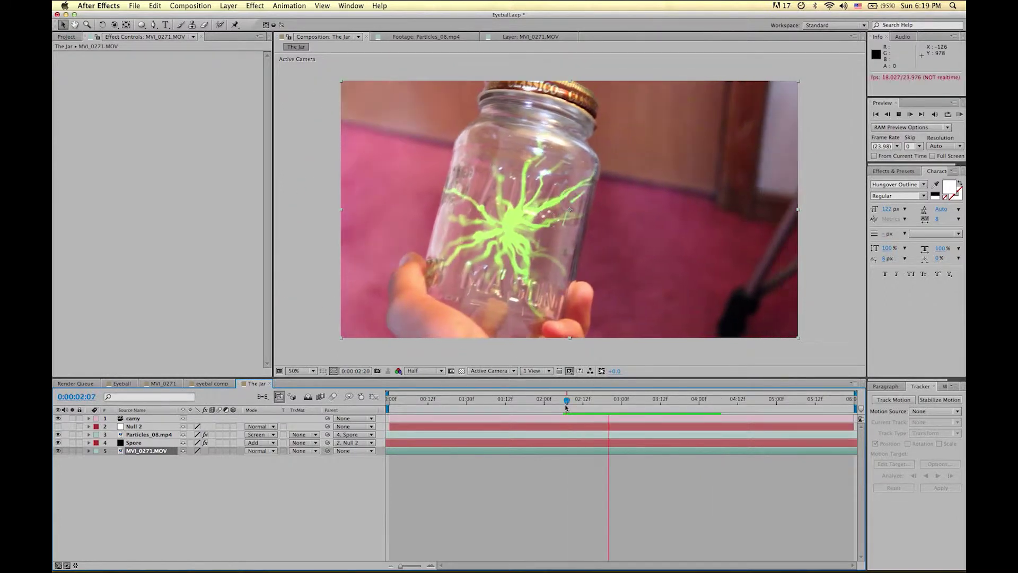
pyautogui.press('space')
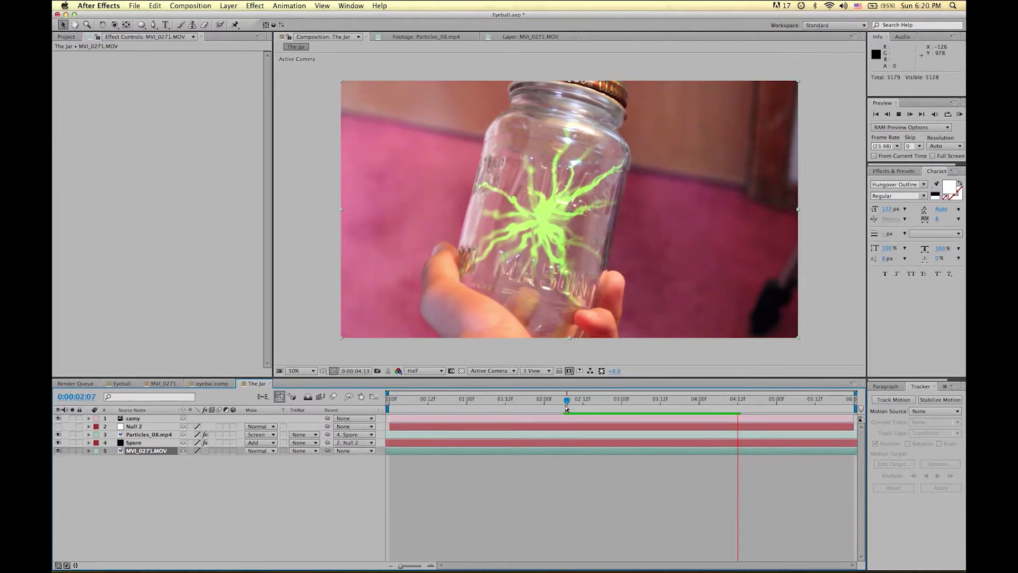
pyautogui.press('space')
# Return to near the start of the timeline and add a new adjustment layer above the other layers.
pyautogui.moveTo(566, 407); pyautogui.dragTo(402, 428)
pyautogui.press('Home')
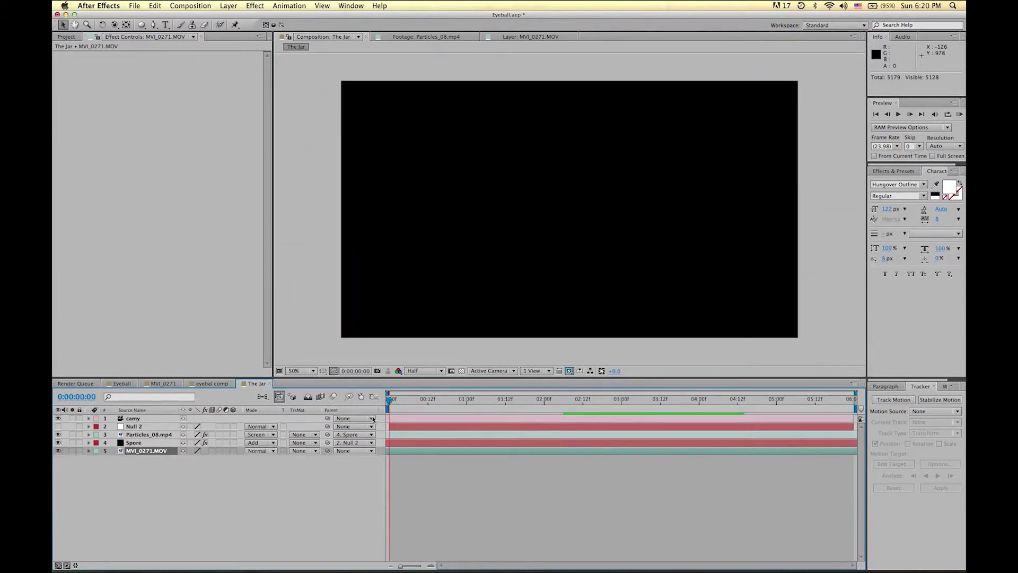
pyautogui.press('space')
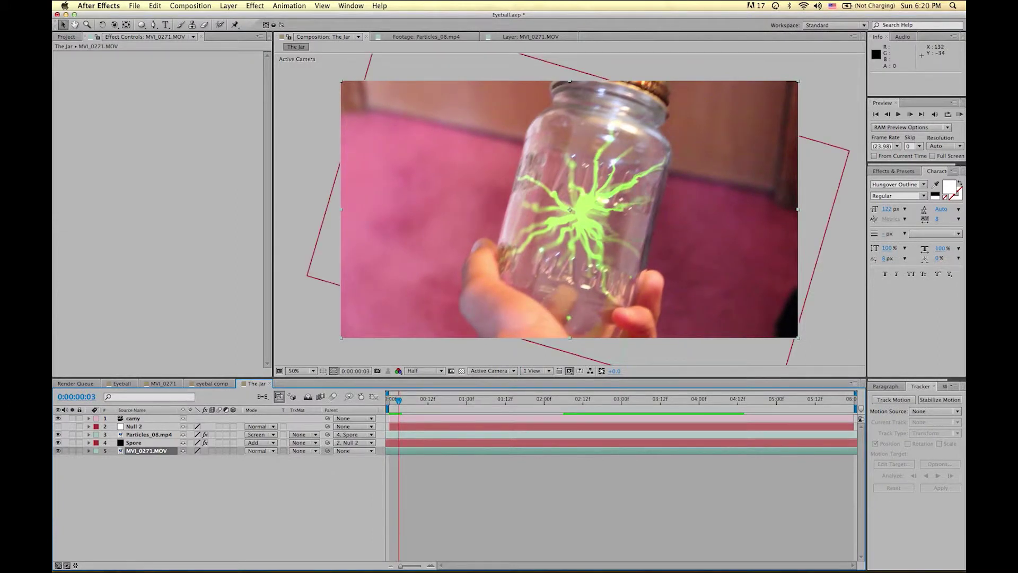
pyautogui.click(228, 5)
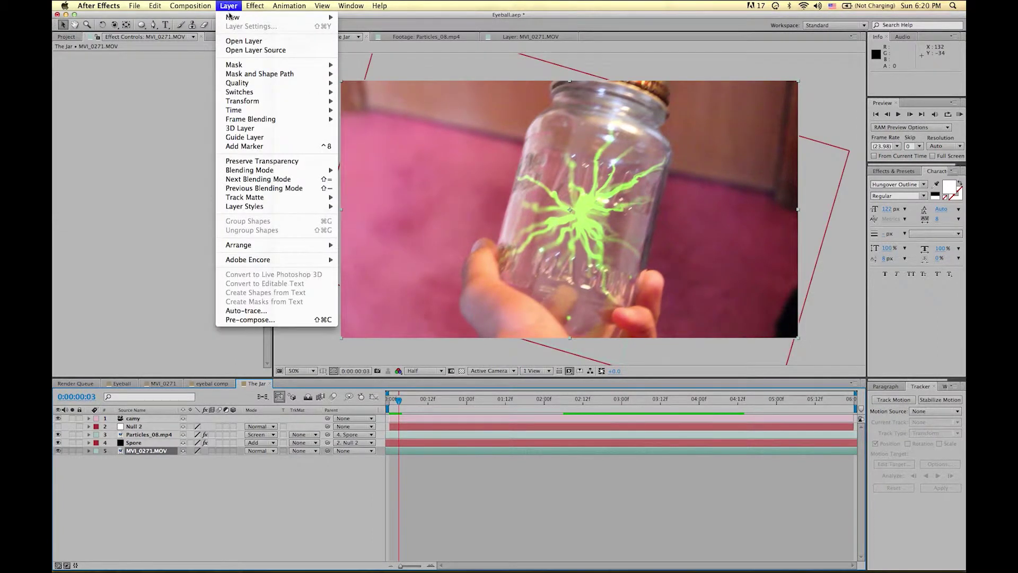
pyautogui.moveTo(232, 18)
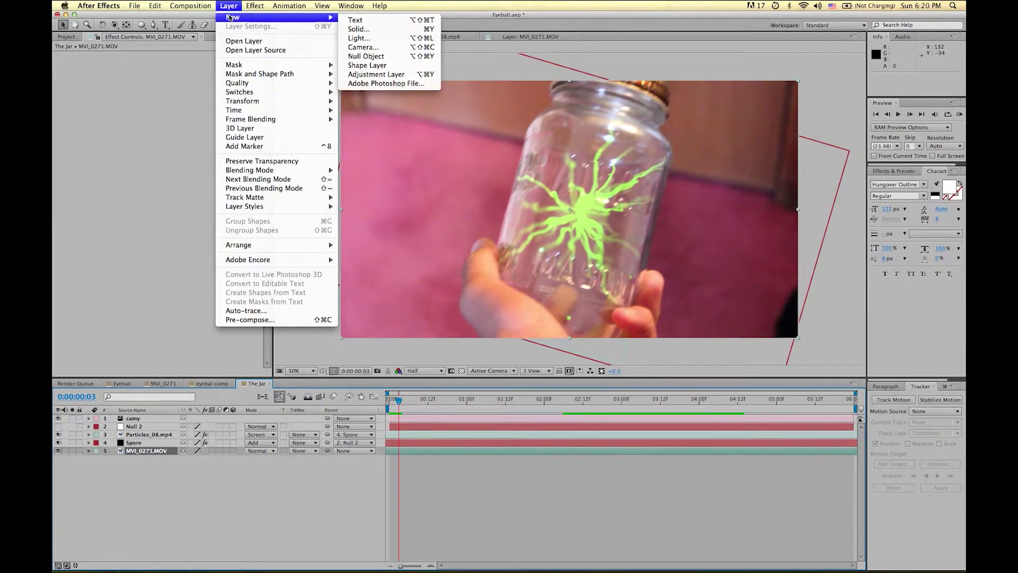
pyautogui.click(407, 75)
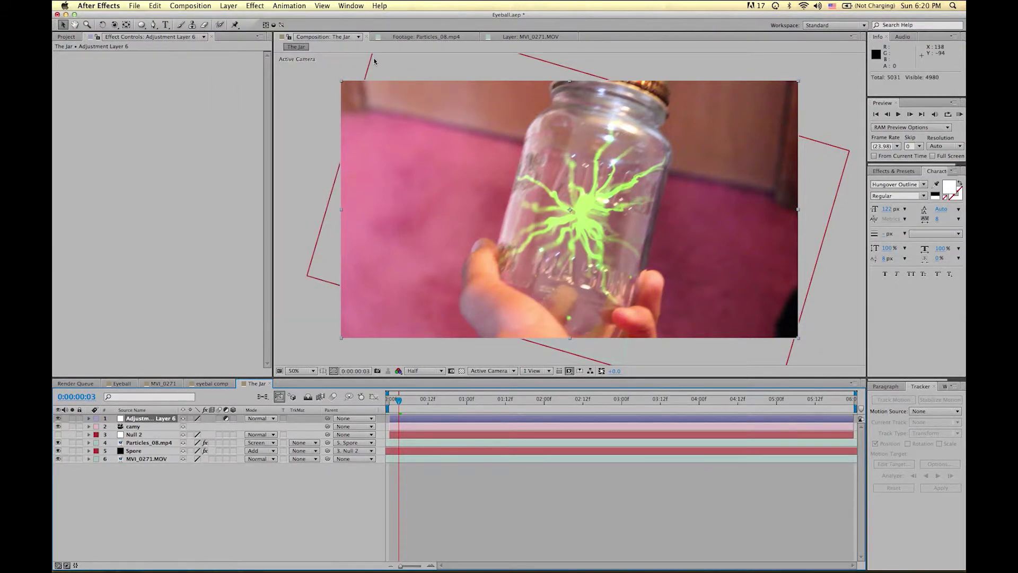
pyautogui.moveTo(734, 127); pyautogui.dragTo(726, 170)
pyautogui.press('super+z')
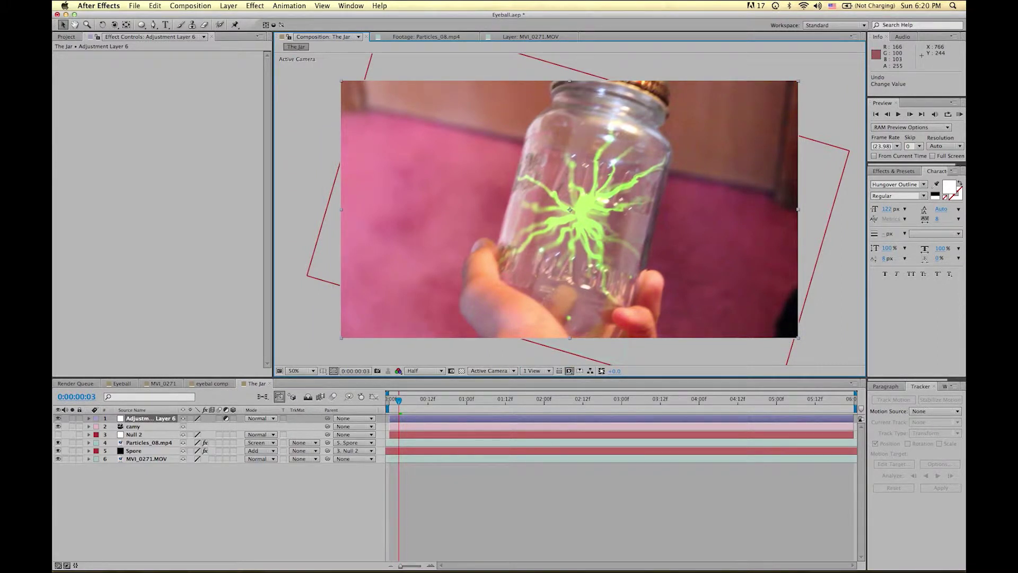
pyautogui.click(255, 5)
pyautogui.click(396, 309)
pyautogui.click(161, 450)
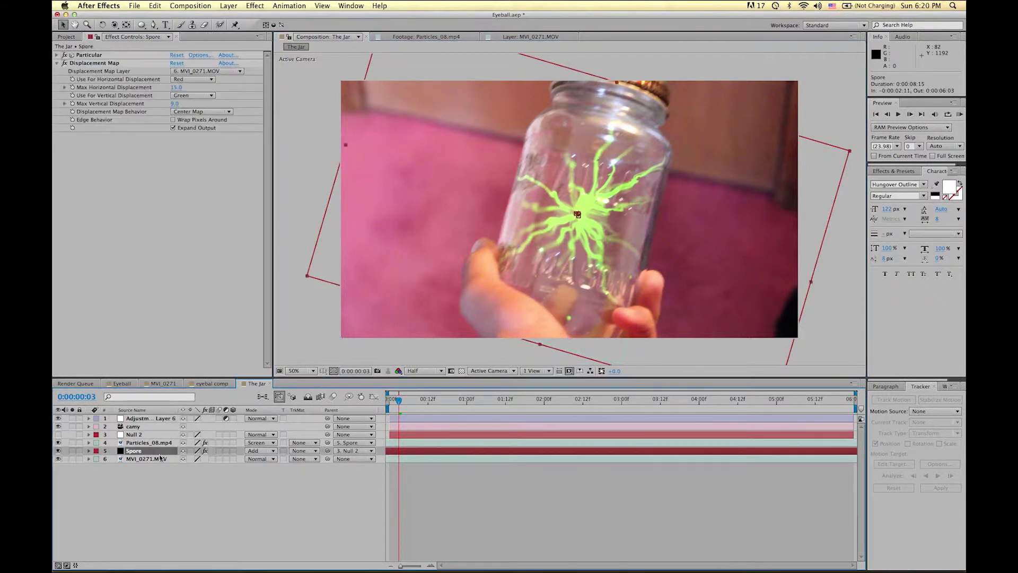
# Apply Hue/Saturation to the new adjustment layer, set Master Saturation to -33, and collapse the effect.
pyautogui.click(162, 418)
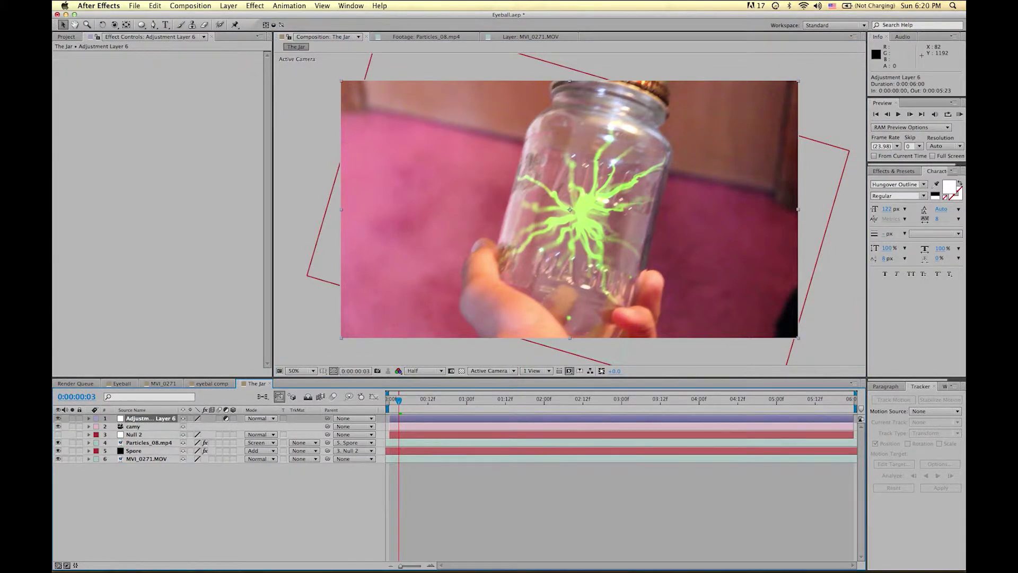
pyautogui.click(255, 6)
pyautogui.moveTo(269, 88)
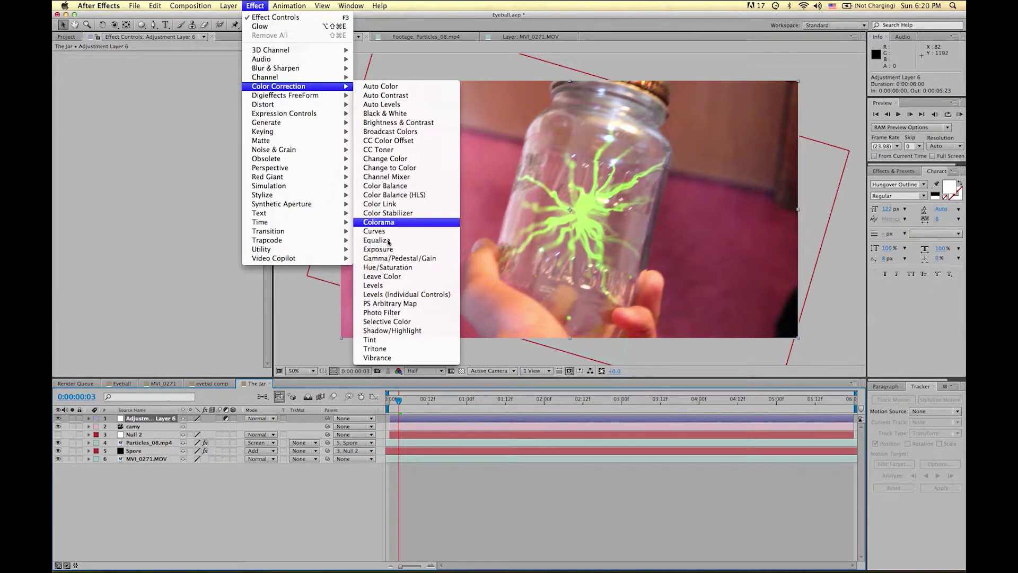
pyautogui.click(388, 266)
pyautogui.click(172, 130)
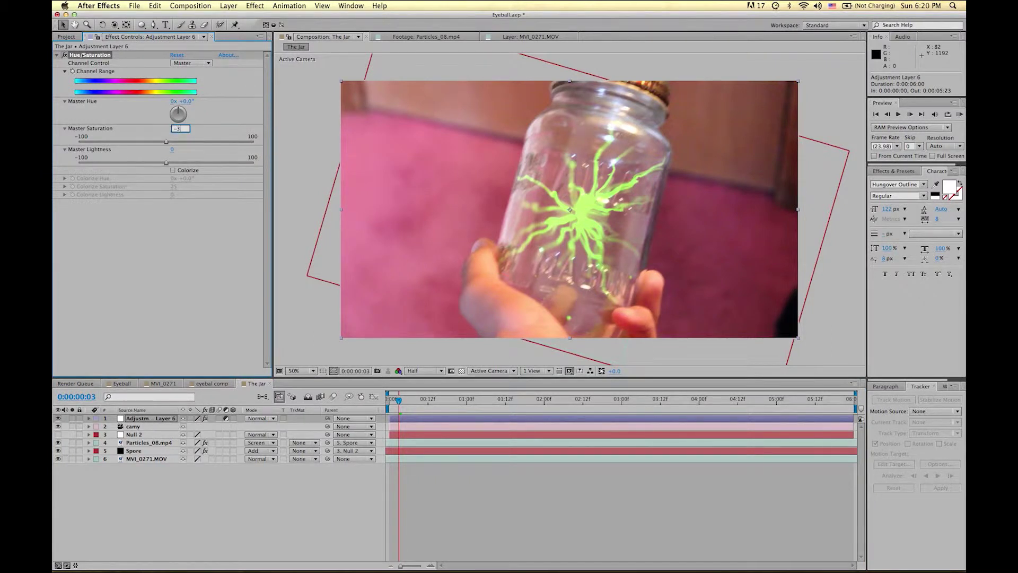
pyautogui.press('Return')
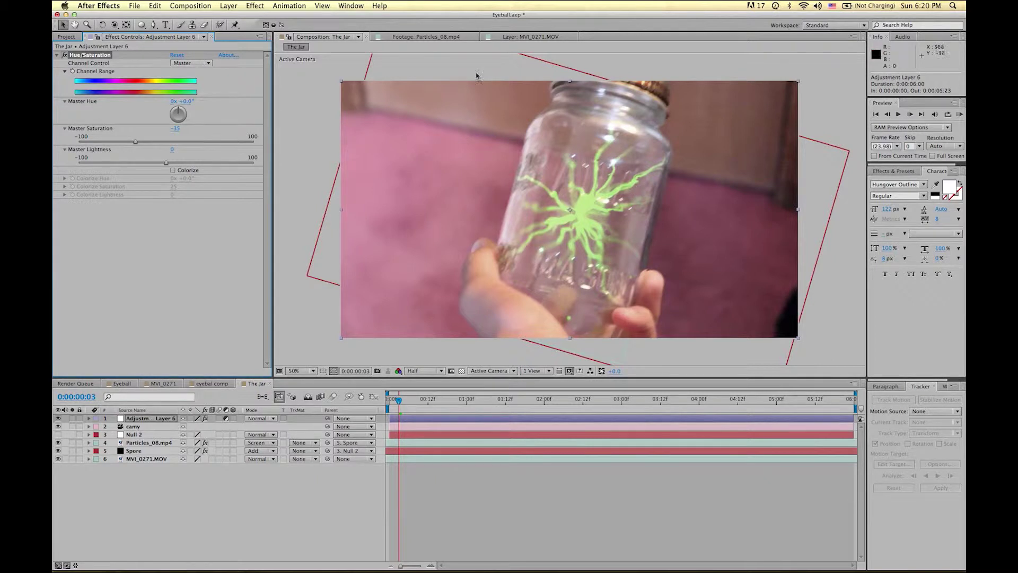
pyautogui.click(58, 55)
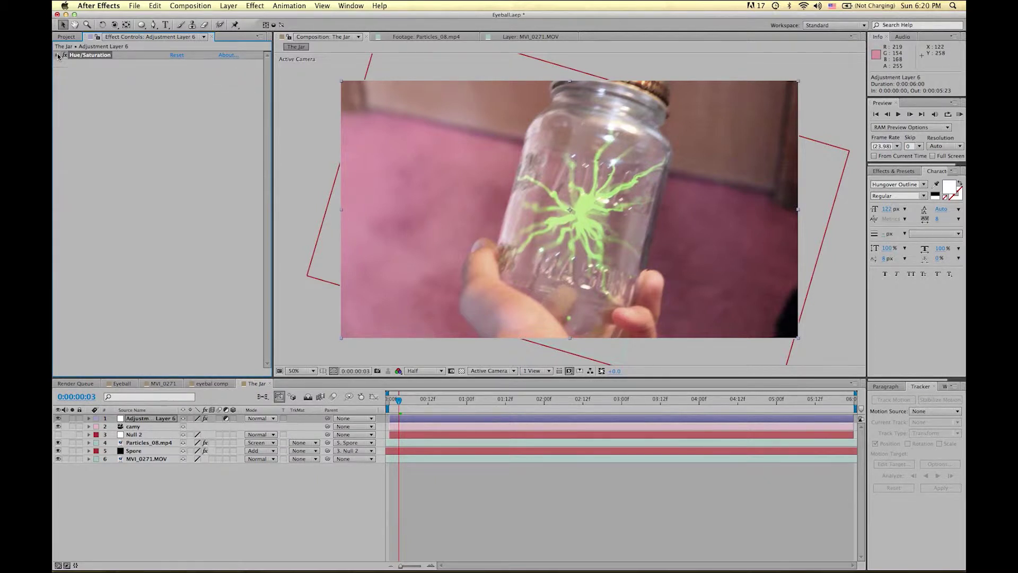
# Add a Curves effect to the adjustment layer and shape the RGB curve into an S-curve for more contrast.
pyautogui.click(255, 5)
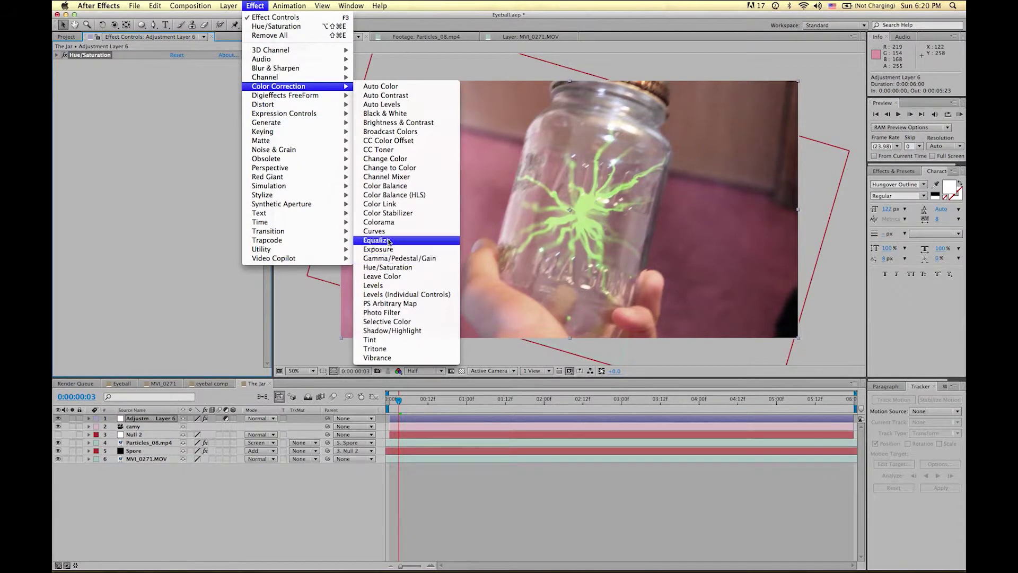
pyautogui.click(378, 232)
pyautogui.moveTo(128, 122)
pyautogui.mouseDown()
pyautogui.moveTo(109, 125)
pyautogui.moveTo(106, 158)
pyautogui.moveTo(119, 130)
pyautogui.mouseUp()
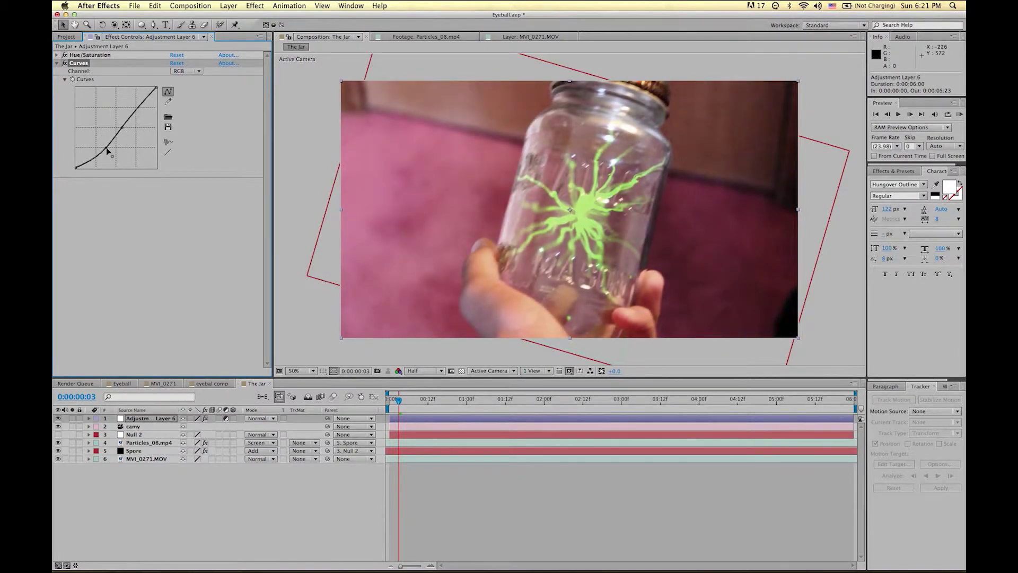
pyautogui.moveTo(106, 151)
pyautogui.mouseDown()
pyautogui.moveTo(118, 104)
pyautogui.moveTo(109, 150)
pyautogui.mouseUp()
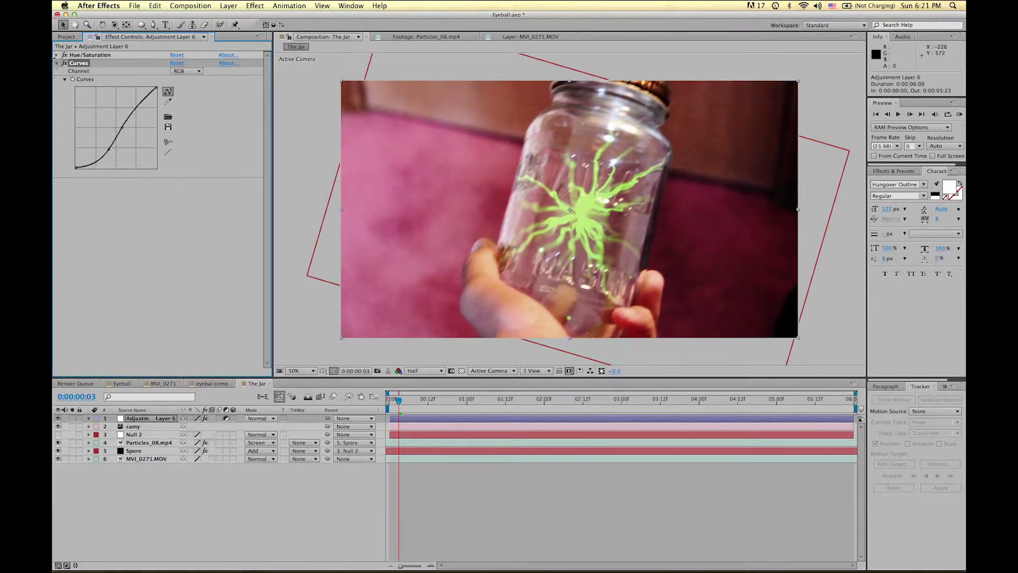
# Set the Hue/Saturation effect's Master Saturation to -50, keeping both effects collapsed.
pyautogui.click(56, 63)
pyautogui.click(57, 55)
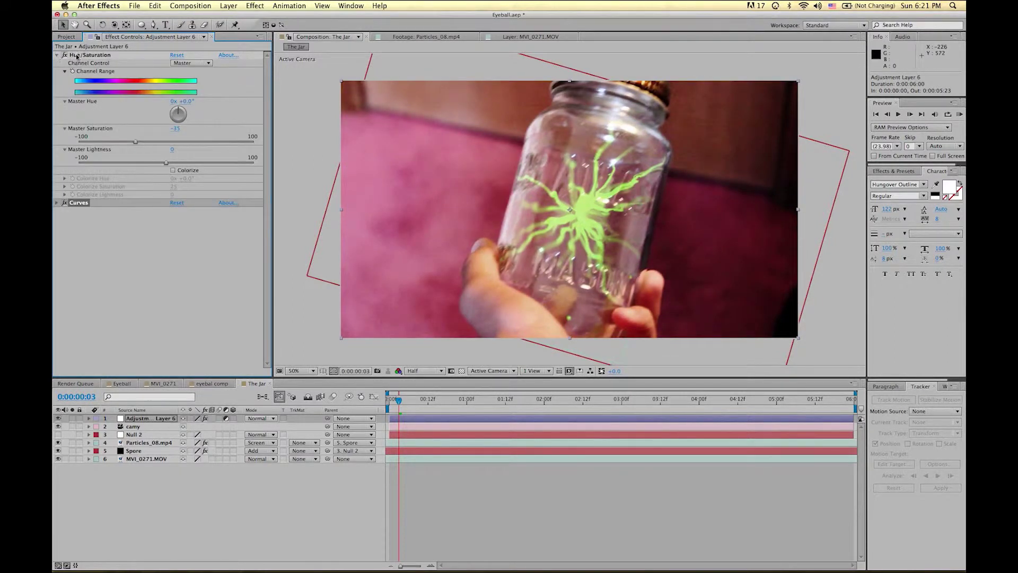
pyautogui.click(175, 129)
pyautogui.write('-50')
pyautogui.press('Return')
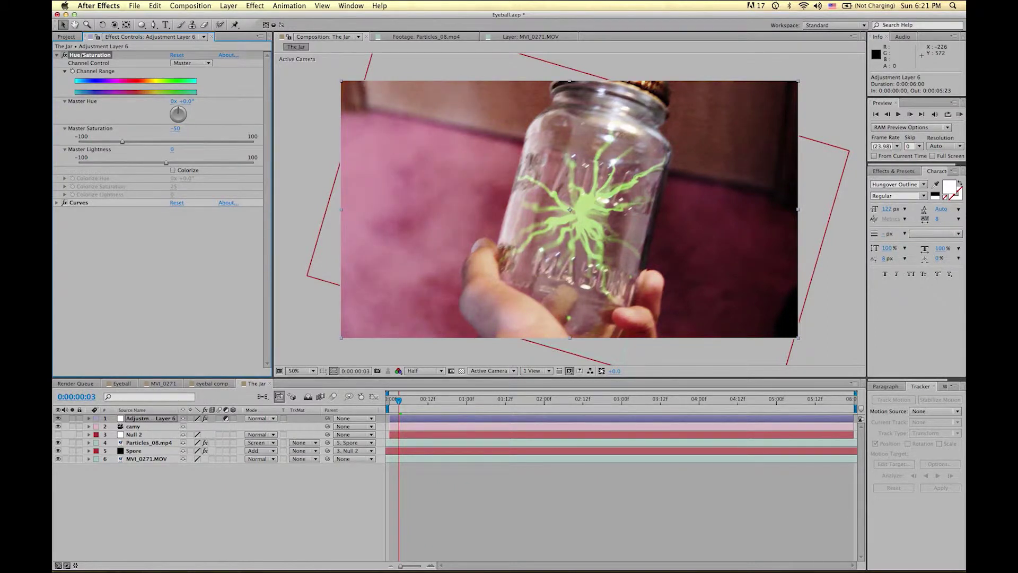
pyautogui.click(57, 55)
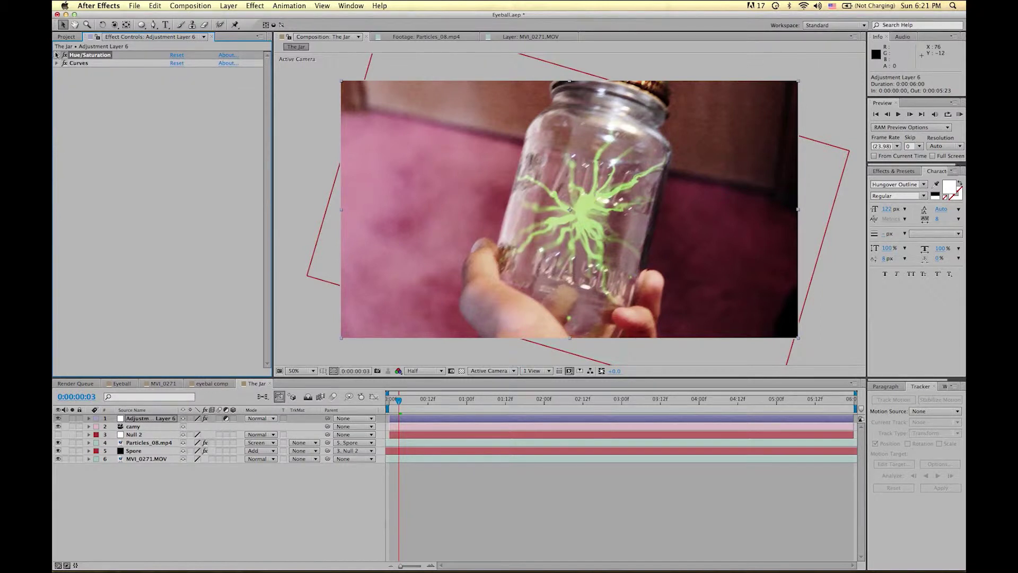
# Reopen the Curves effect and bend its Green channel into a slight S-curve.
pyautogui.click(57, 63)
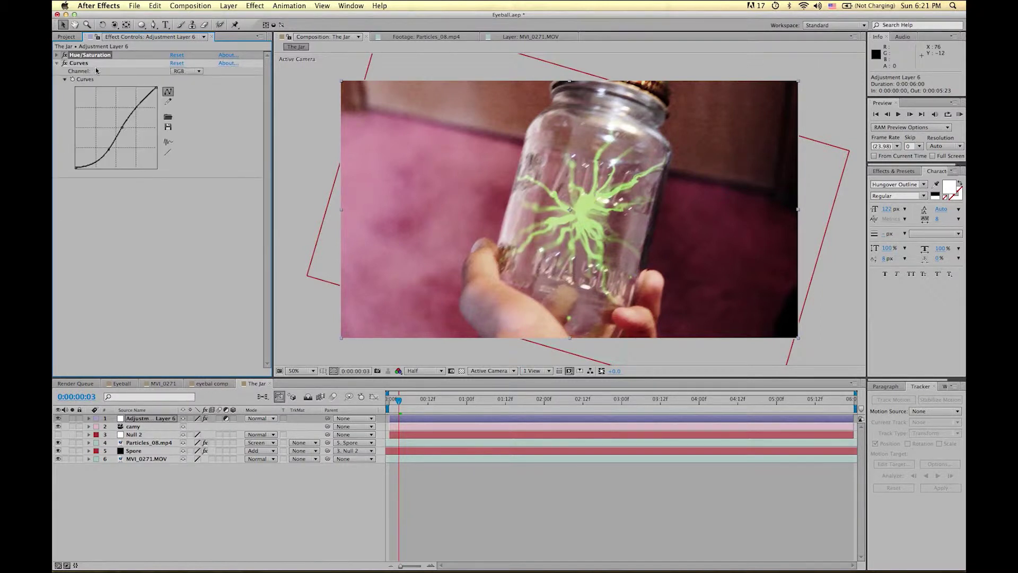
pyautogui.click(186, 71)
pyautogui.click(188, 98)
pyautogui.moveTo(117, 139)
pyautogui.mouseDown()
pyautogui.moveTo(112, 125)
pyautogui.moveTo(104, 140)
pyautogui.moveTo(94, 136)
pyautogui.moveTo(100, 143)
pyautogui.moveTo(116, 128)
pyautogui.moveTo(108, 145)
pyautogui.moveTo(117, 125)
pyautogui.moveTo(103, 146)
pyautogui.mouseUp()
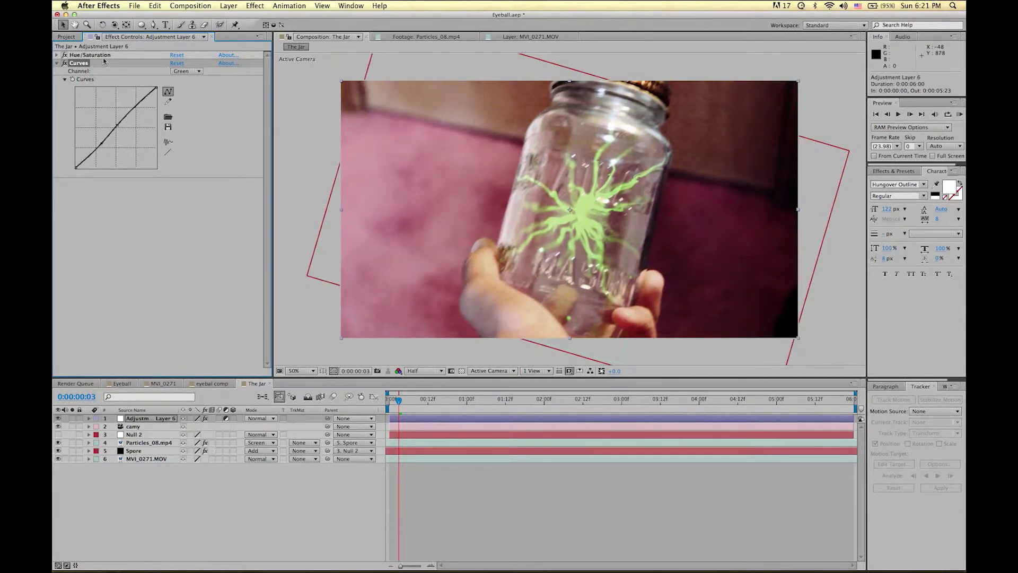
# Set the Hue/Saturation effect's Master Saturation to -40 and deselect the adjustment layer.
pyautogui.click(78, 56)
pyautogui.click(57, 55)
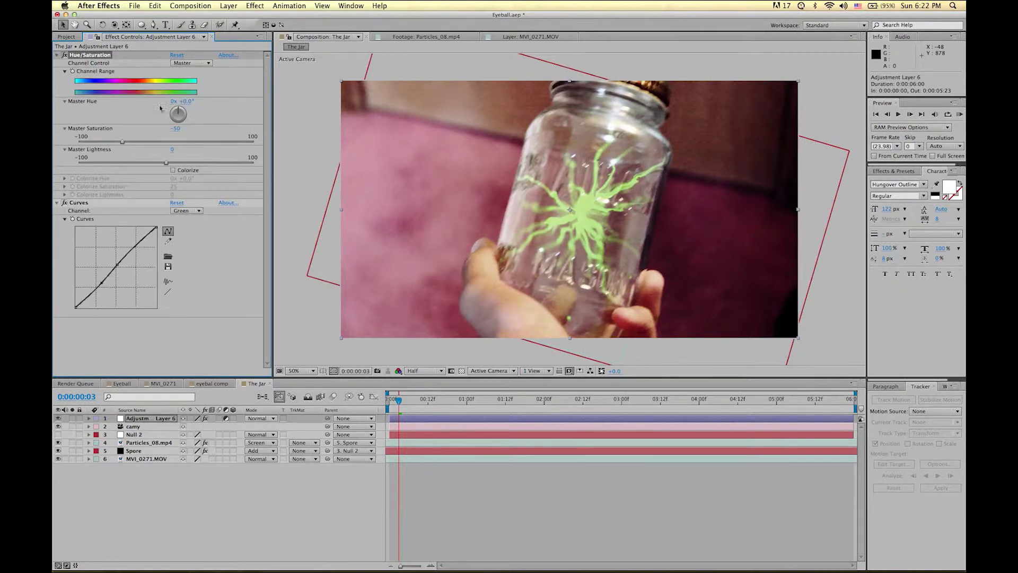
pyautogui.click(177, 128)
pyautogui.write('-40')
pyautogui.press('Return')
pyautogui.click(519, 520)
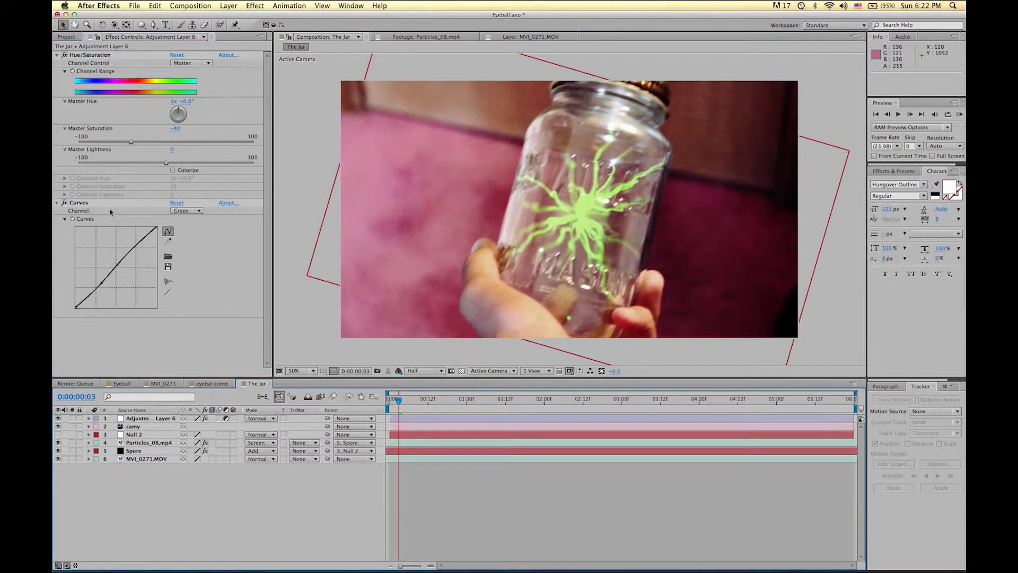
# Lower the Red channel's midtones and slightly adjust the Blue channel's midpoint in Curves, and briefly preview the grade.
pyautogui.click(186, 210)
pyautogui.click(183, 230)
pyautogui.moveTo(118, 256); pyautogui.dragTo(123, 271)
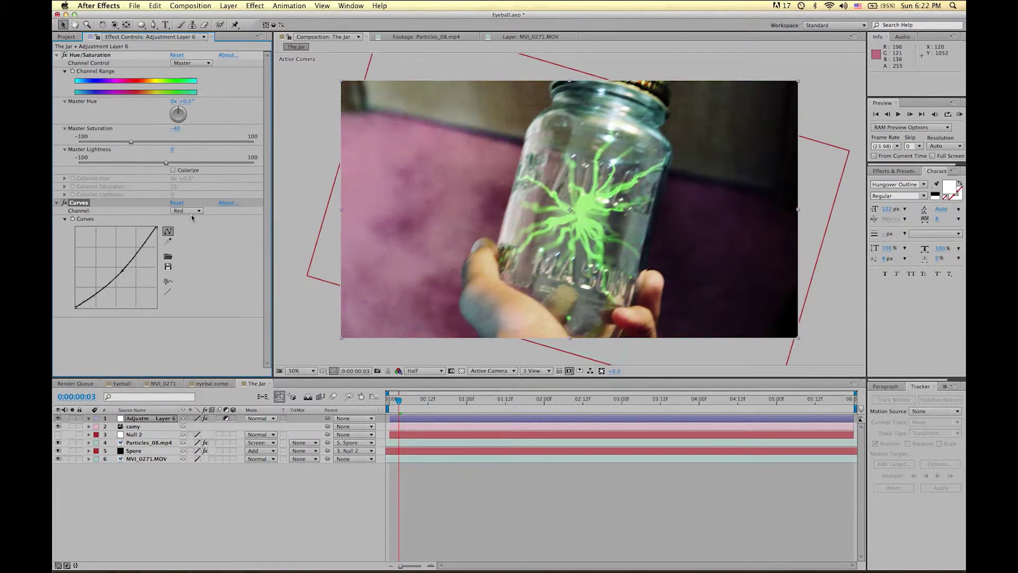
pyautogui.click(188, 210)
pyautogui.click(183, 252)
pyautogui.moveTo(118, 268); pyautogui.dragTo(115, 267)
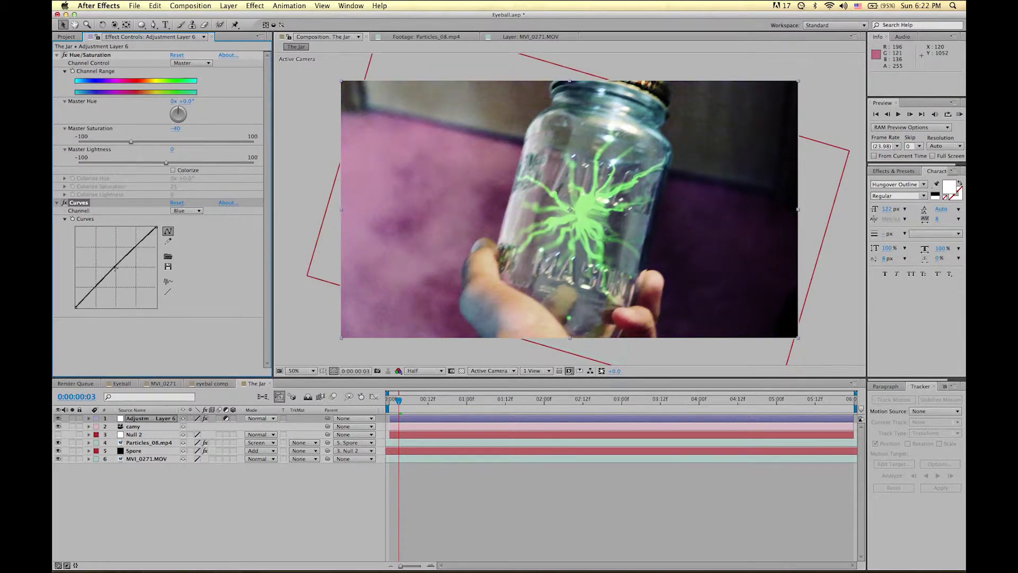
pyautogui.press('KP_0')
pyautogui.press('space')
# Create a second adjustment layer on top and give it an elliptical mask filling the whole frame.
pyautogui.click(228, 6)
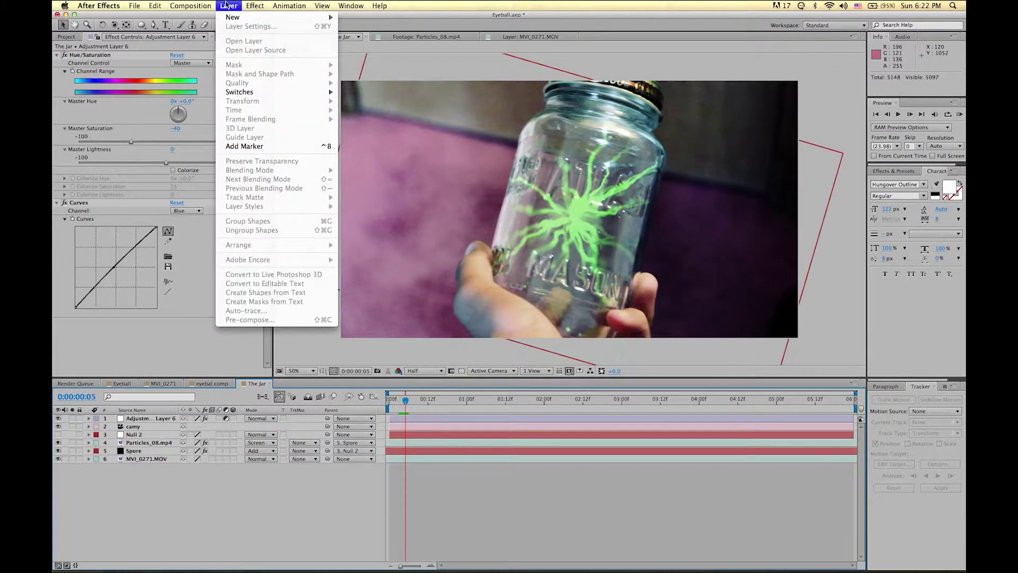
pyautogui.moveTo(249, 17)
pyautogui.click(377, 74)
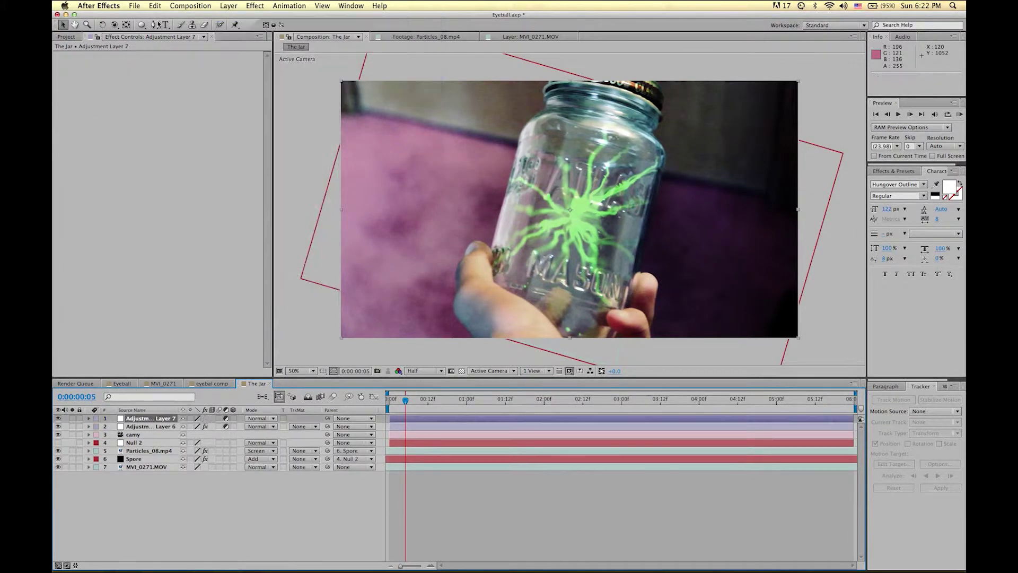
pyautogui.moveTo(141, 24); pyautogui.dragTo(159, 45)
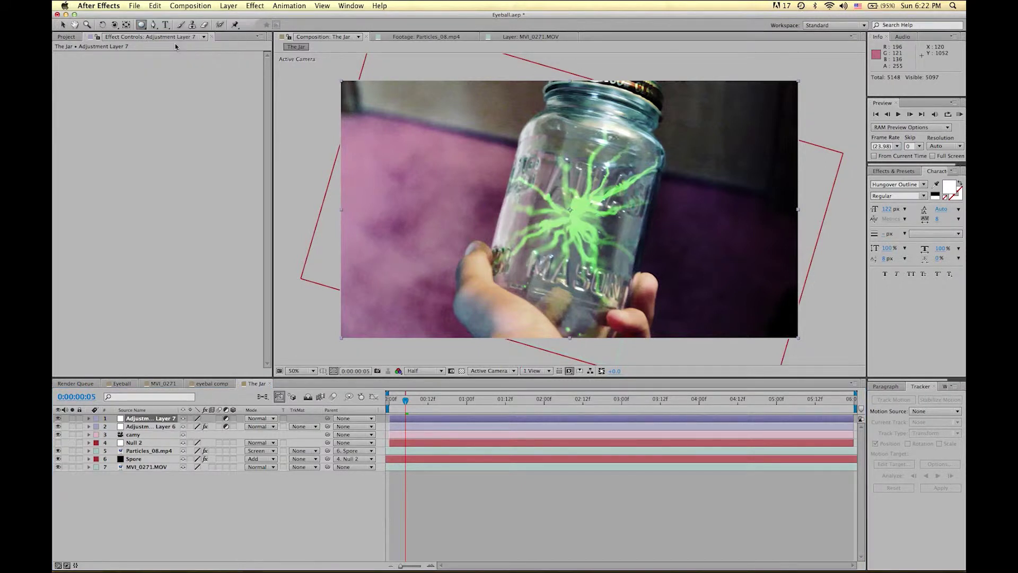
pyautogui.doubleClick(142, 25)
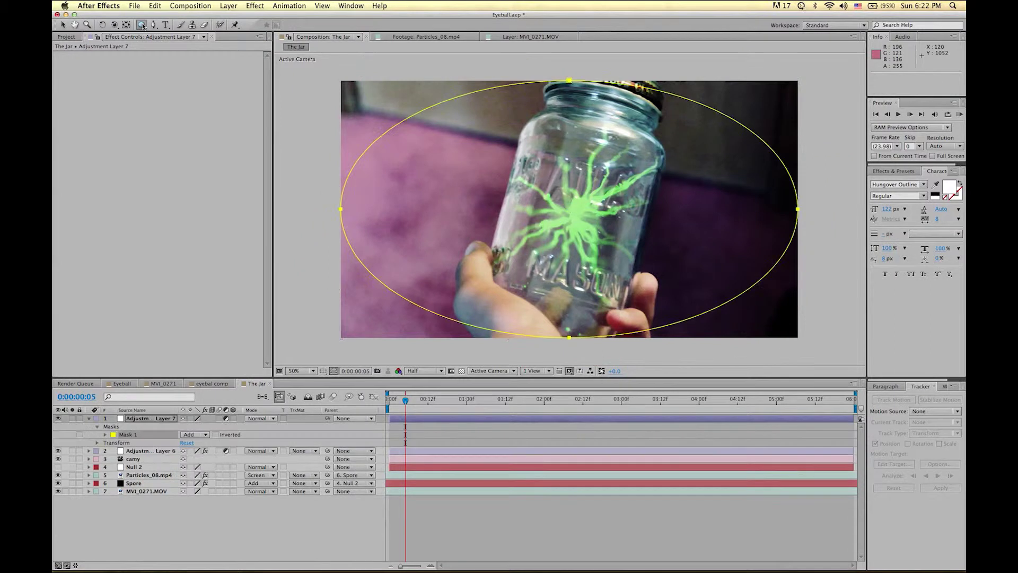
pyautogui.press('v')
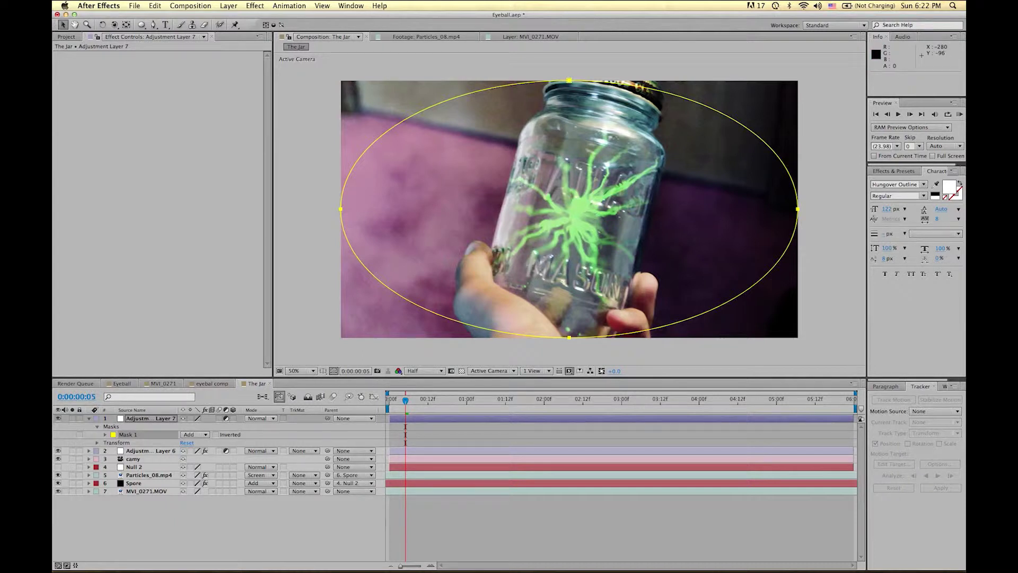
pyautogui.click(255, 5)
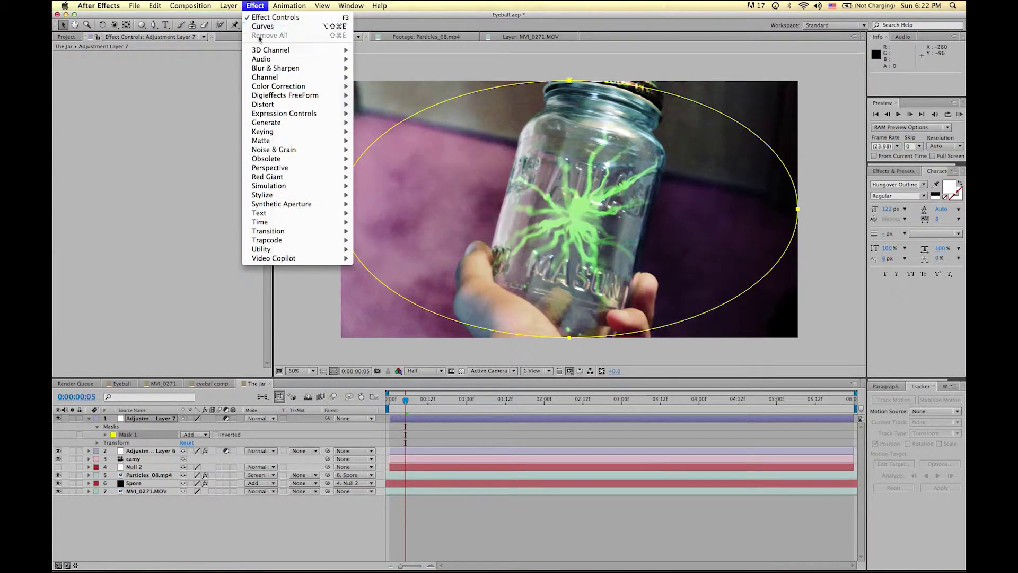
pyautogui.moveTo(262, 72)
pyautogui.click(456, 232)
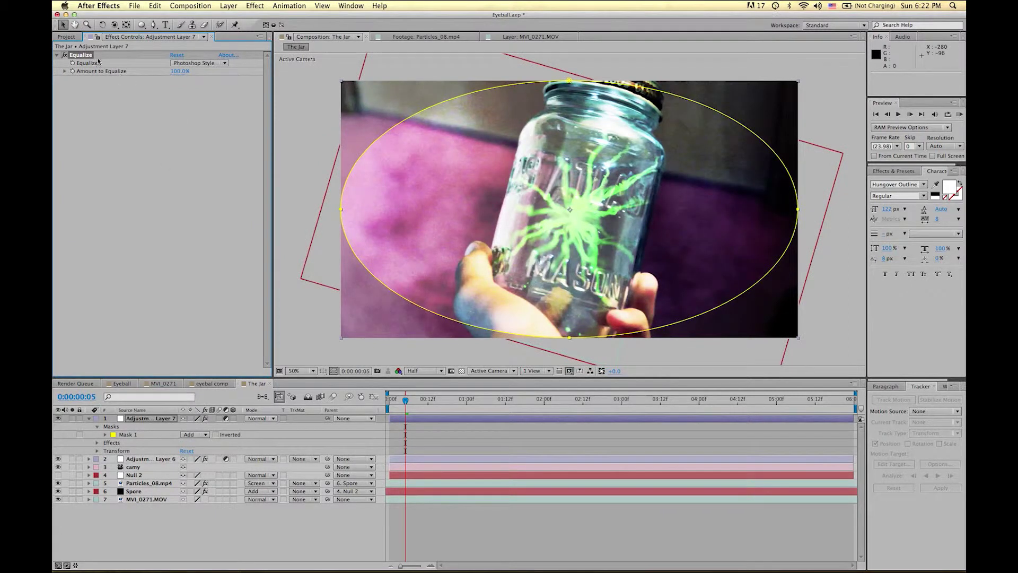
pyautogui.press('Delete')
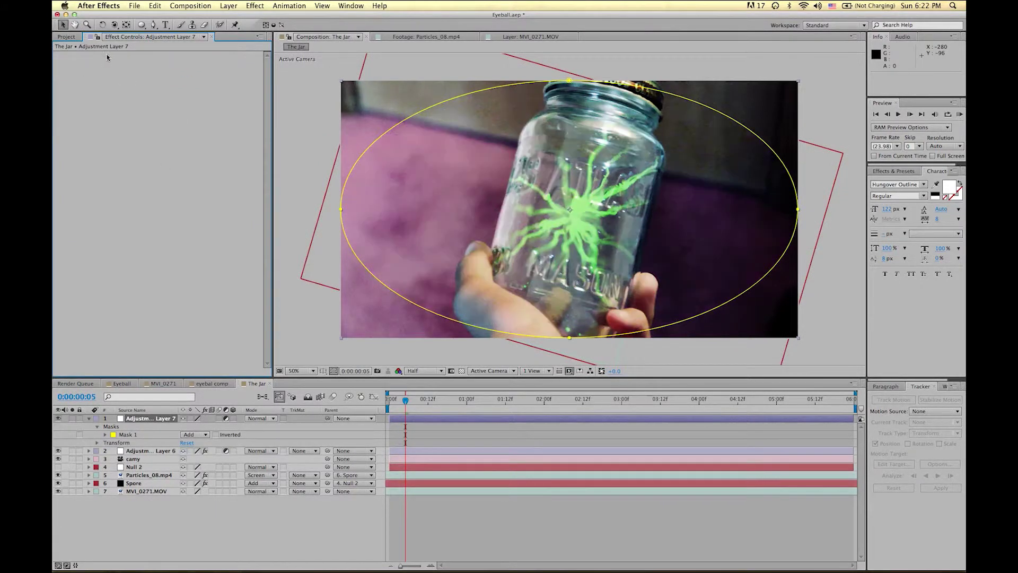
# Apply Curves to the masked adjustment layer and pull the RGB curve's midpoint far down to darken it strongly.
pyautogui.click(255, 5)
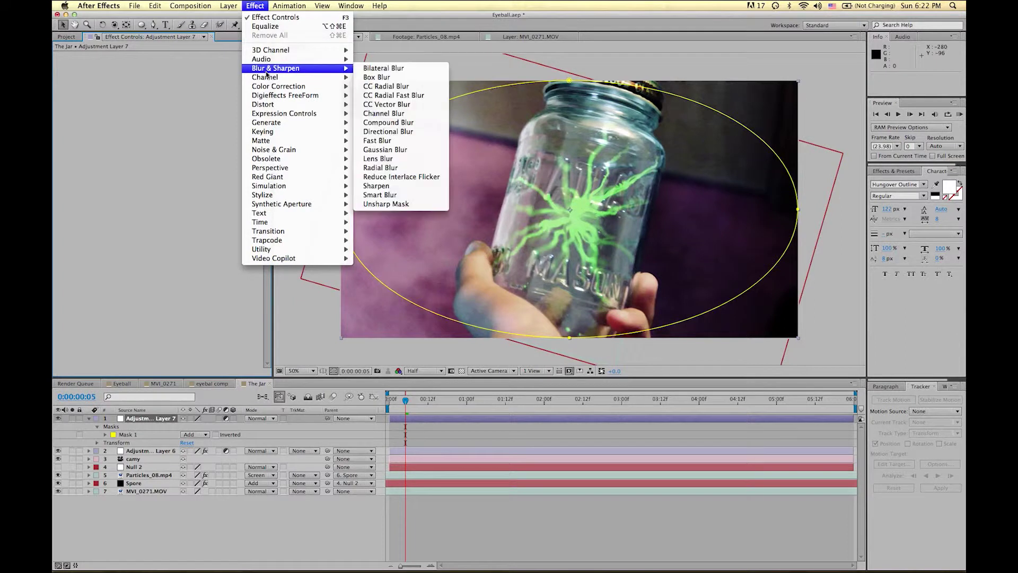
pyautogui.moveTo(270, 92)
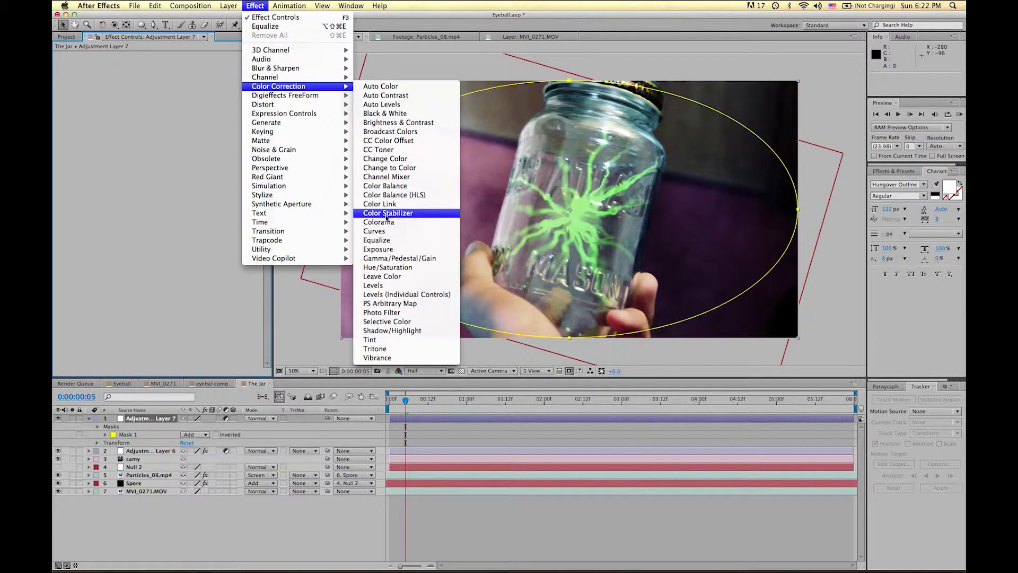
pyautogui.click(376, 230)
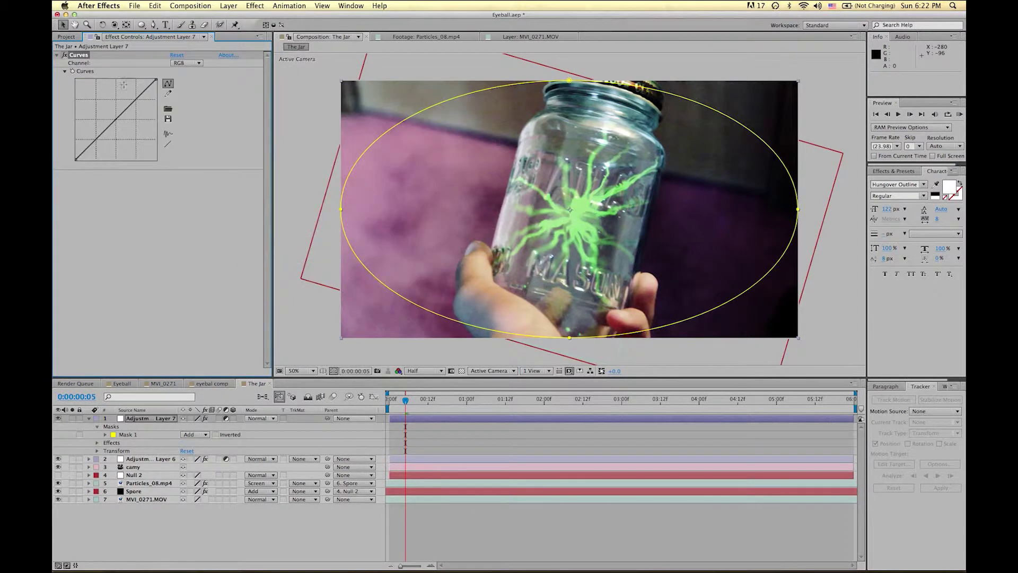
pyautogui.moveTo(115, 120); pyautogui.dragTo(132, 136)
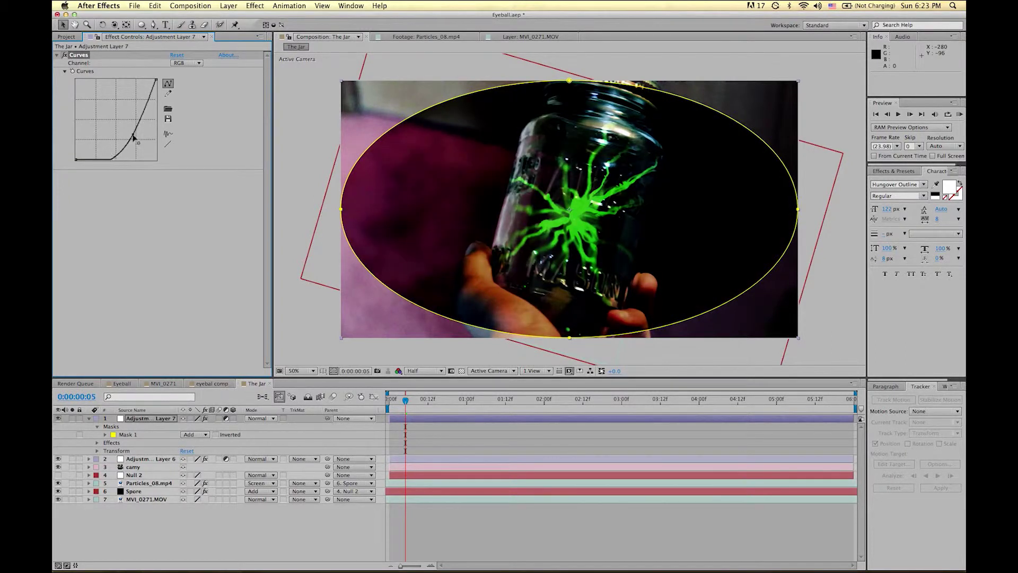
# Set the top adjustment layer's Mask 1 to Subtract with a mask feather of 497 pixels.
pyautogui.click(89, 418)
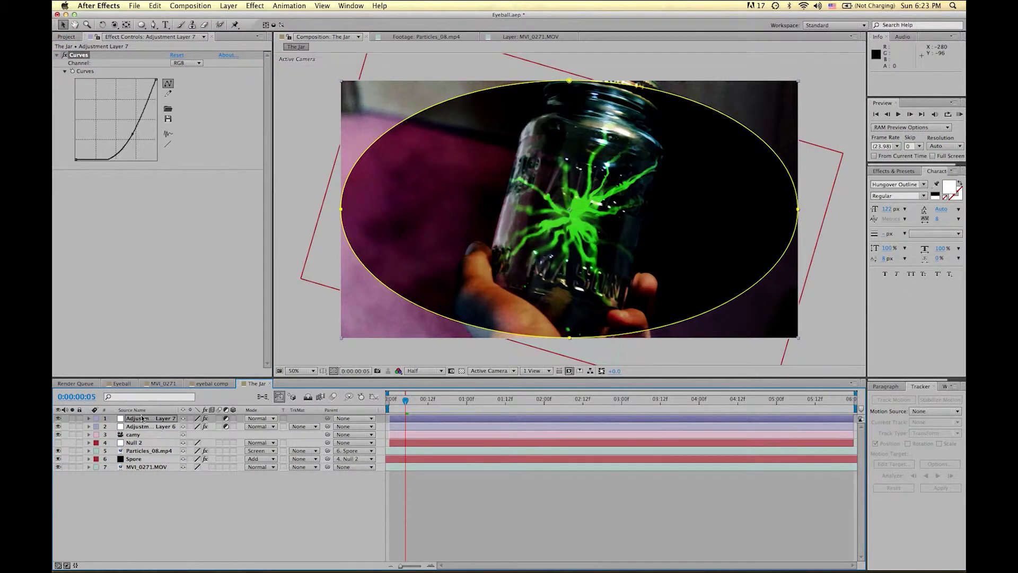
pyautogui.press('m')
pyautogui.press('m')
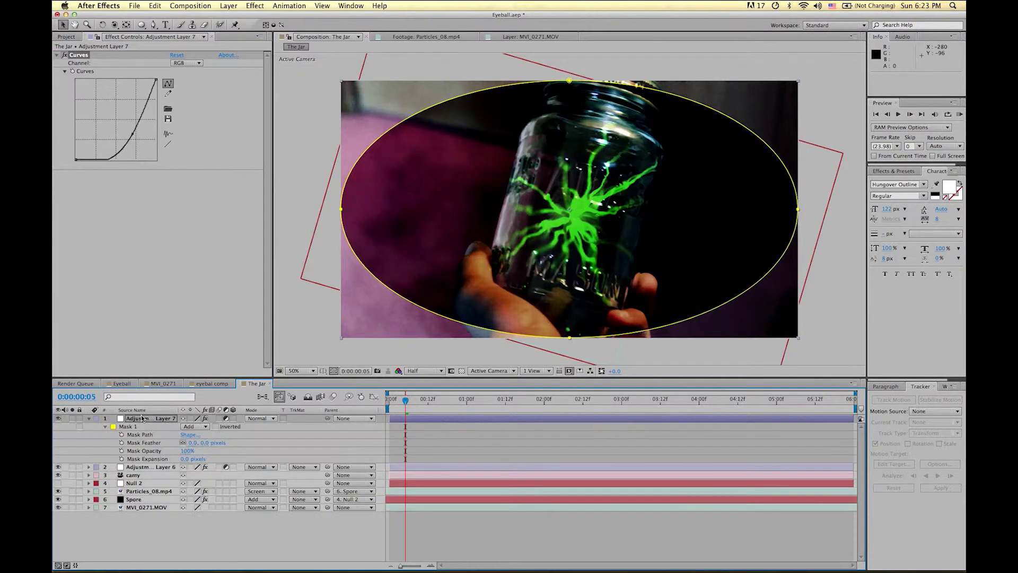
pyautogui.click(199, 429)
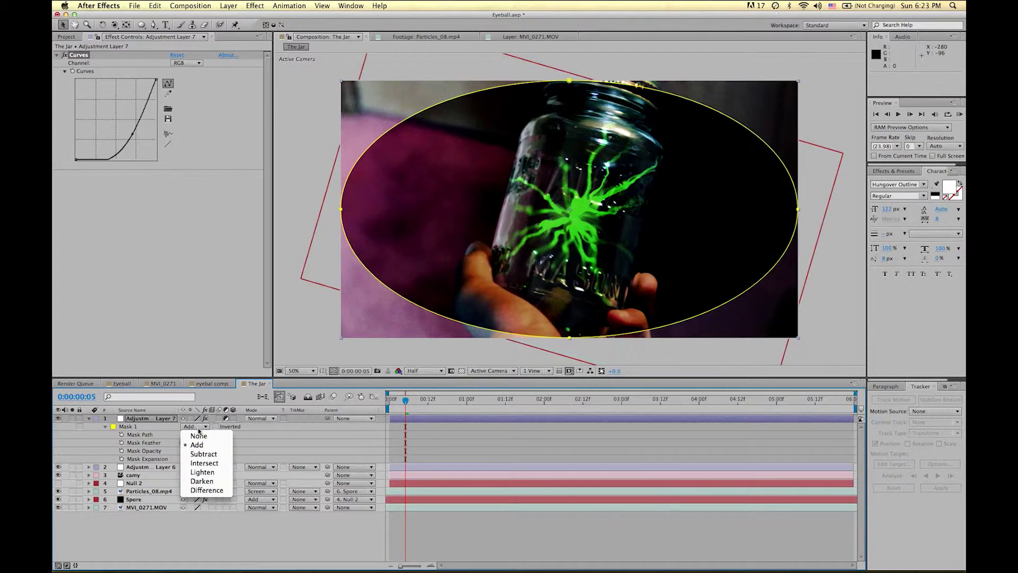
pyautogui.click(203, 454)
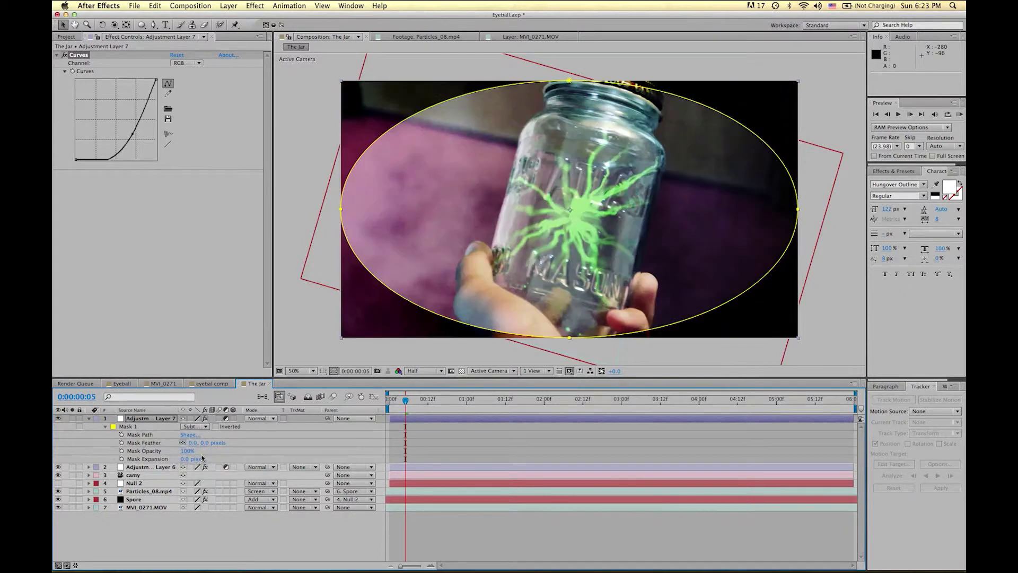
pyautogui.moveTo(203, 443); pyautogui.dragTo(472, 460)
pyautogui.click(499, 497)
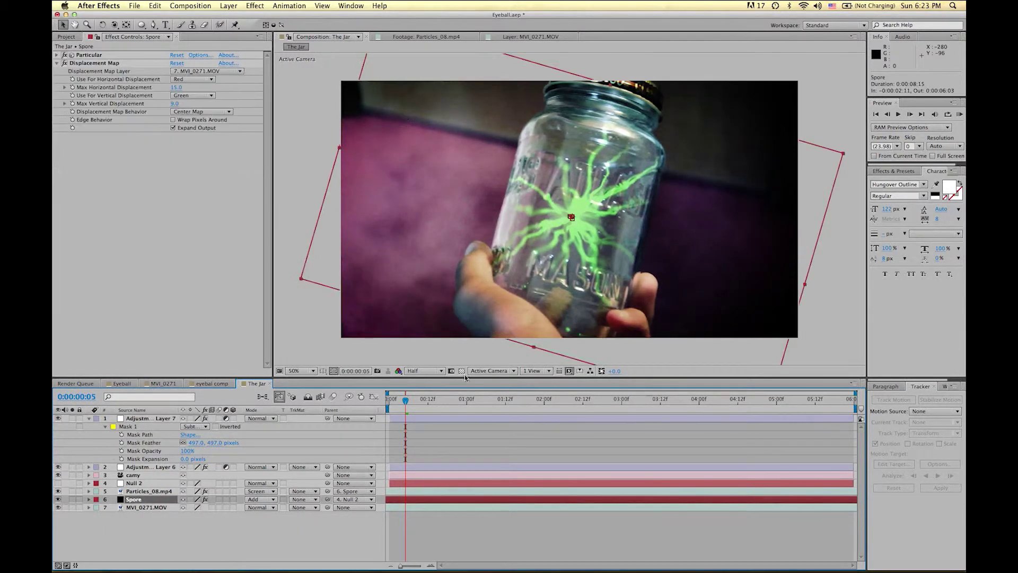
# Lower the top adjustment layer's opacity to 65%, briefly preview the frame, and return the playhead to the start of the composition.
pyautogui.click(147, 419)
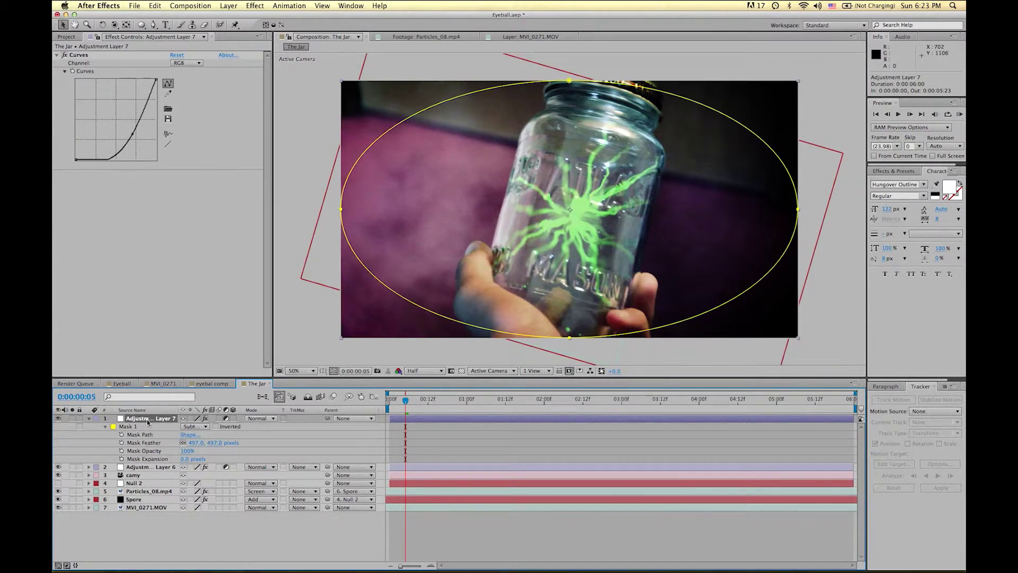
pyautogui.press('t')
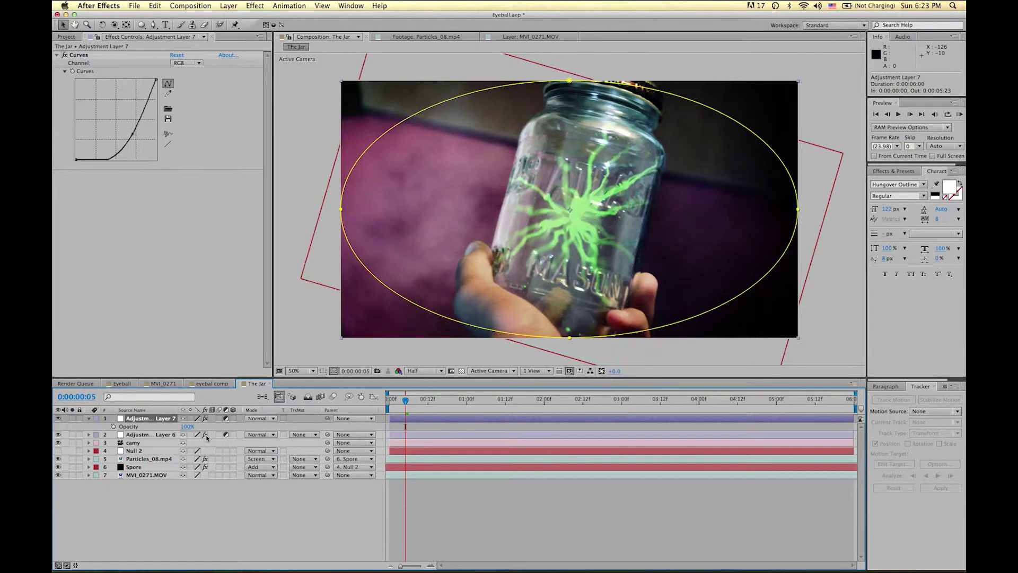
pyautogui.moveTo(188, 428); pyautogui.dragTo(173, 426)
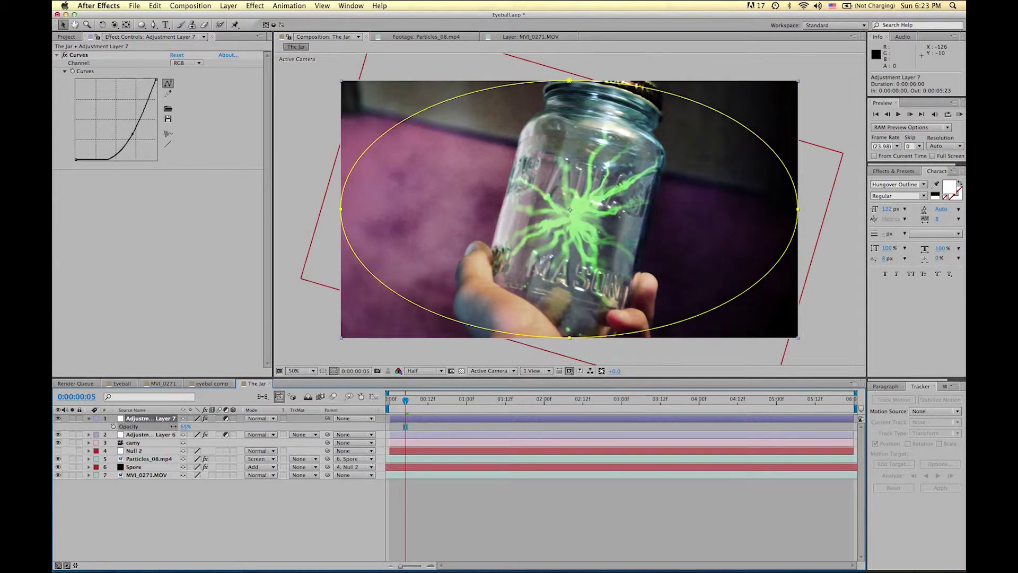
pyautogui.press('space')
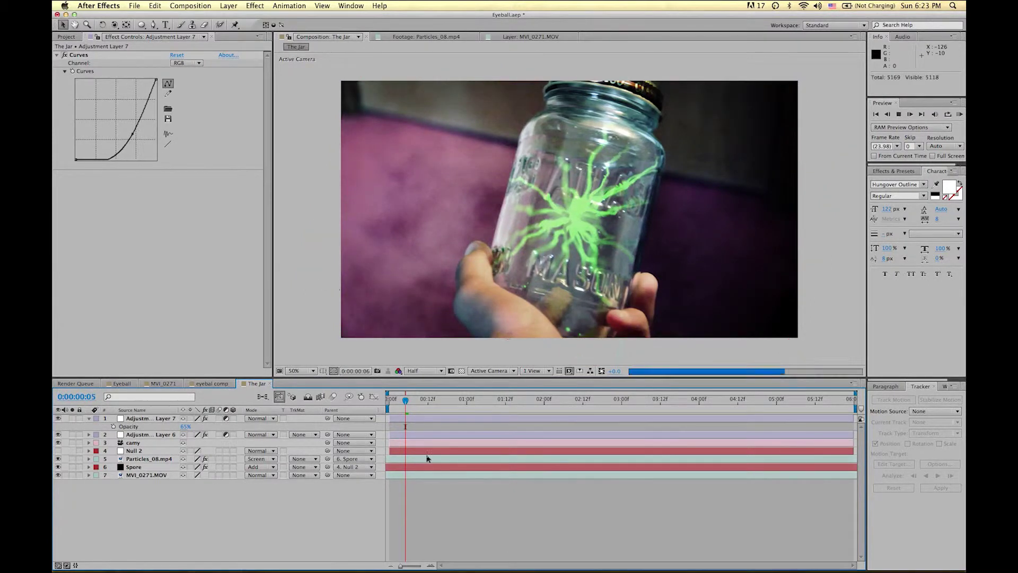
pyautogui.press('space')
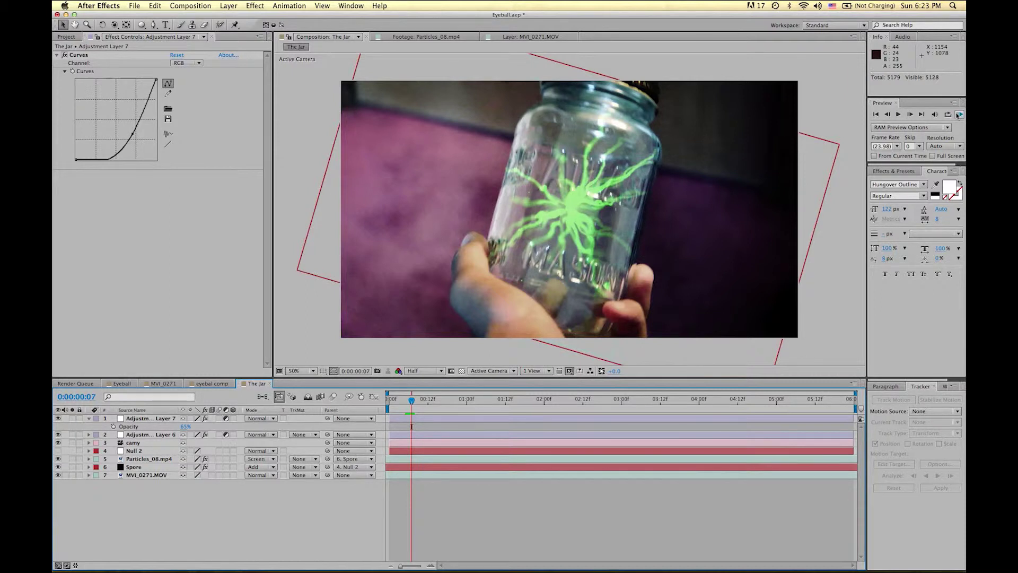
pyautogui.moveTo(412, 399); pyautogui.dragTo(385, 401)
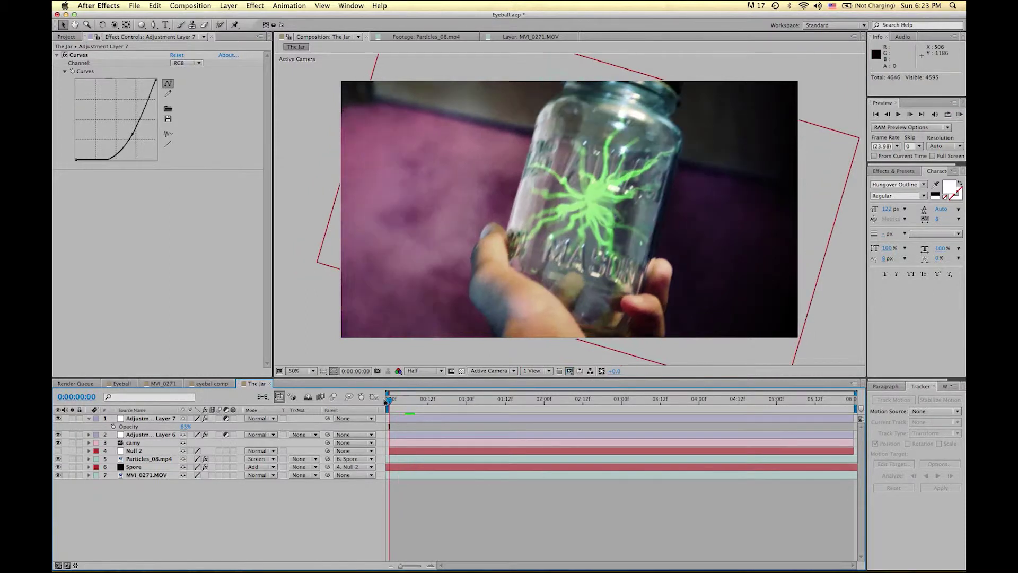
pyautogui.click(89, 419)
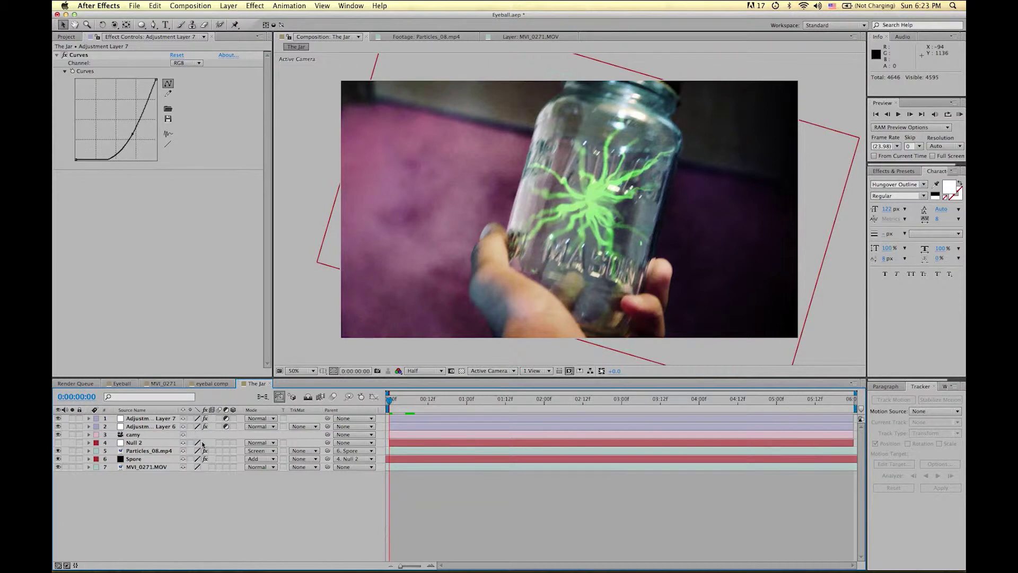
# Enable motion blur for the Particles_08.mp4 and Spore layers and for the composition.
pyautogui.click(219, 451)
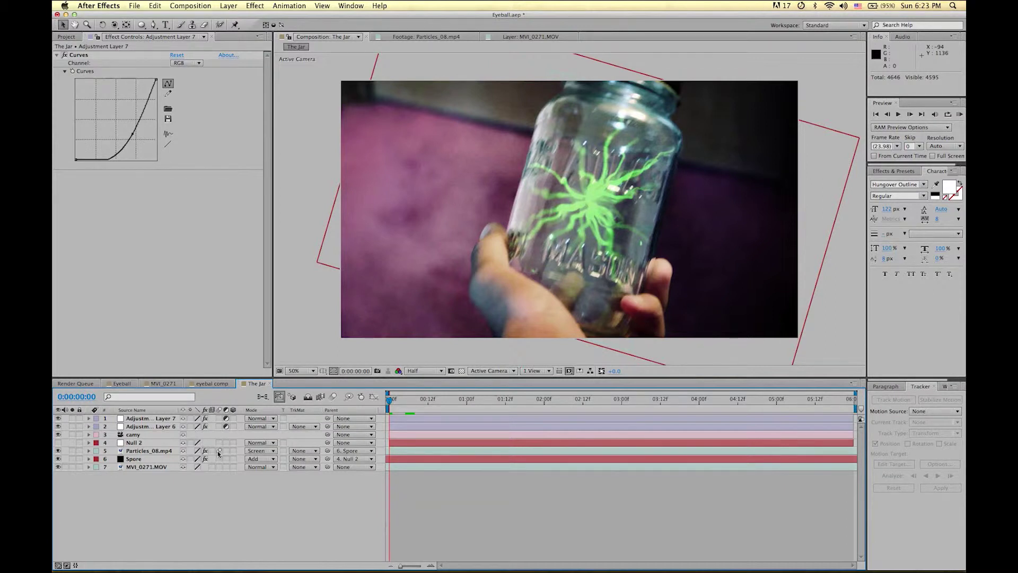
pyautogui.click(219, 459)
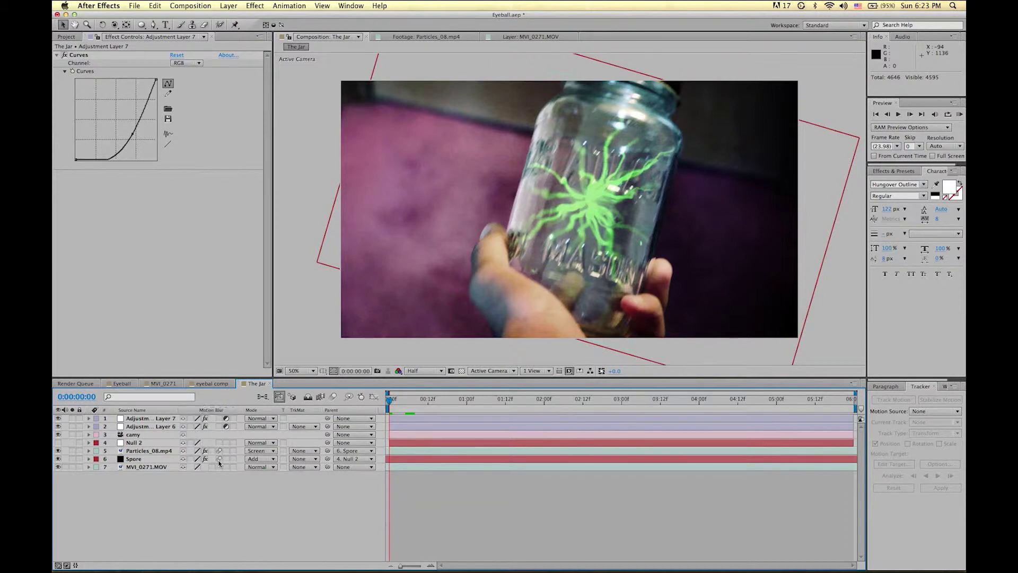
pyautogui.click(333, 396)
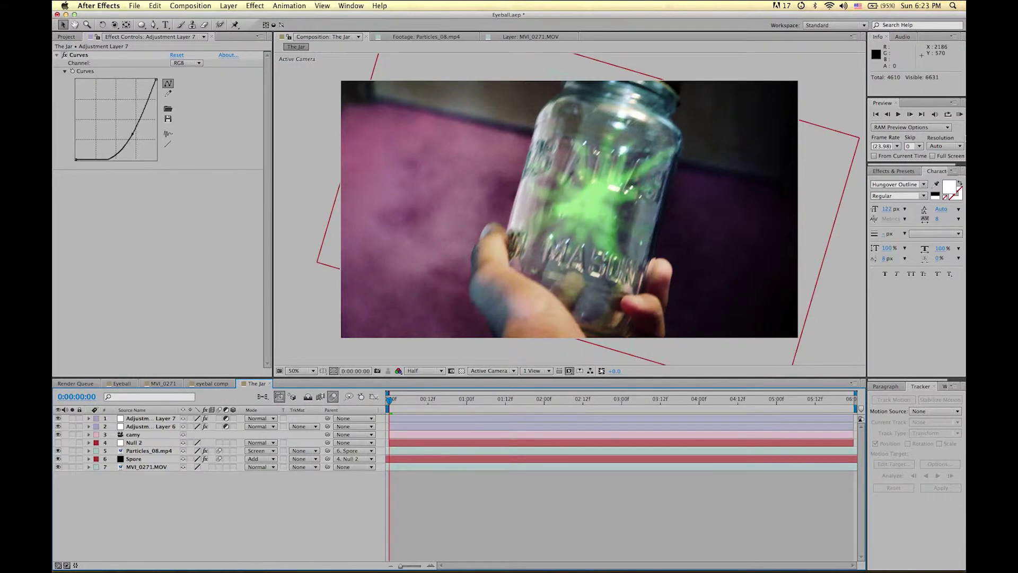
# Render a RAM preview of The Jar composition and watch the motion-blurred particles play back.
pyautogui.click(958, 122)
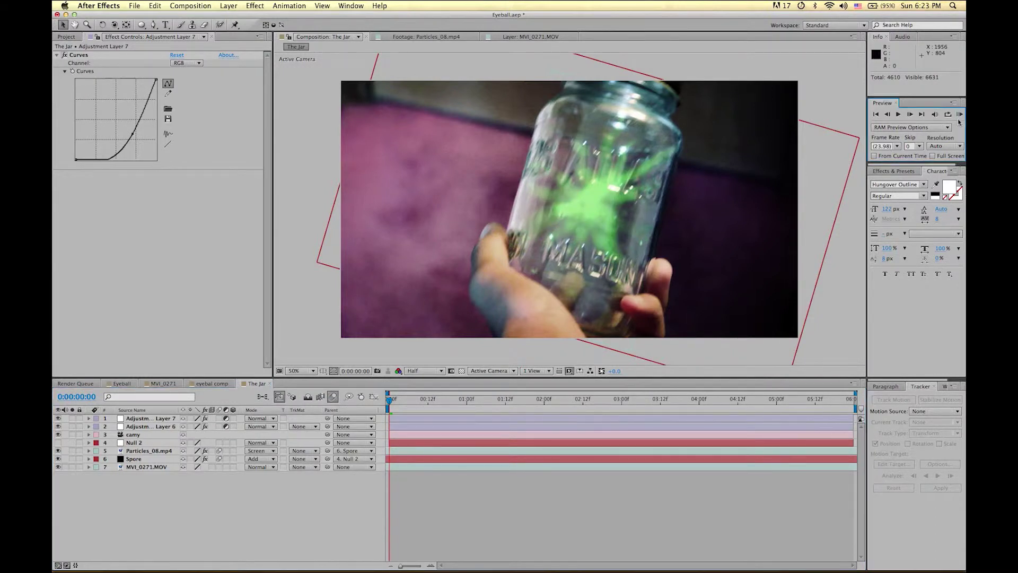
pyautogui.click(960, 114)
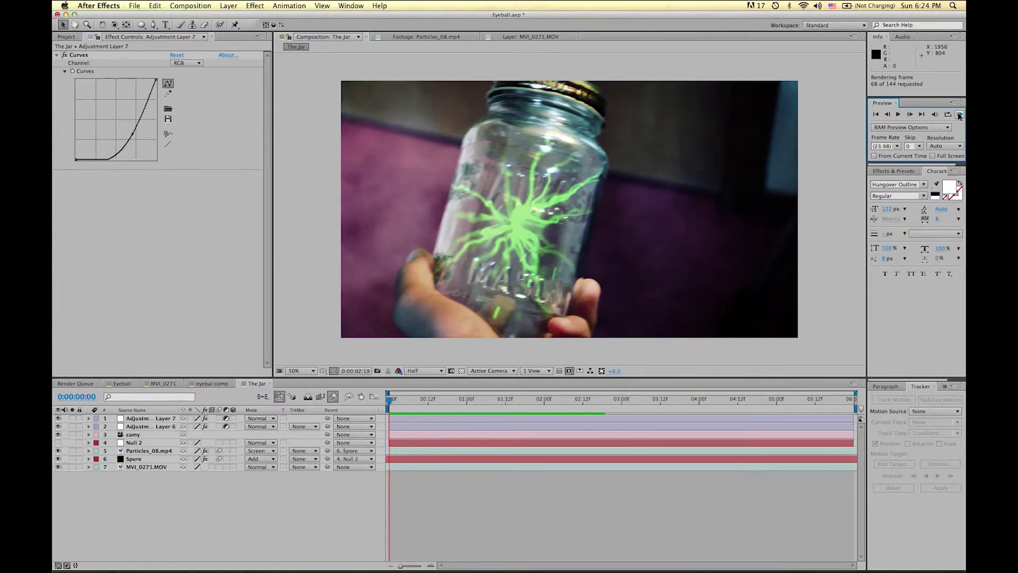
pyautogui.click(959, 116)
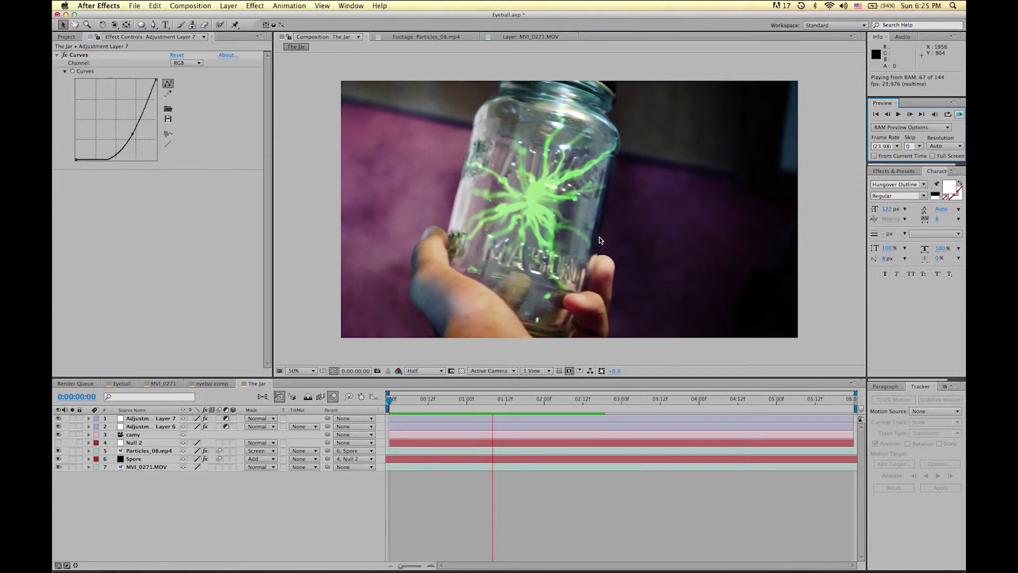
pyautogui.press('space')
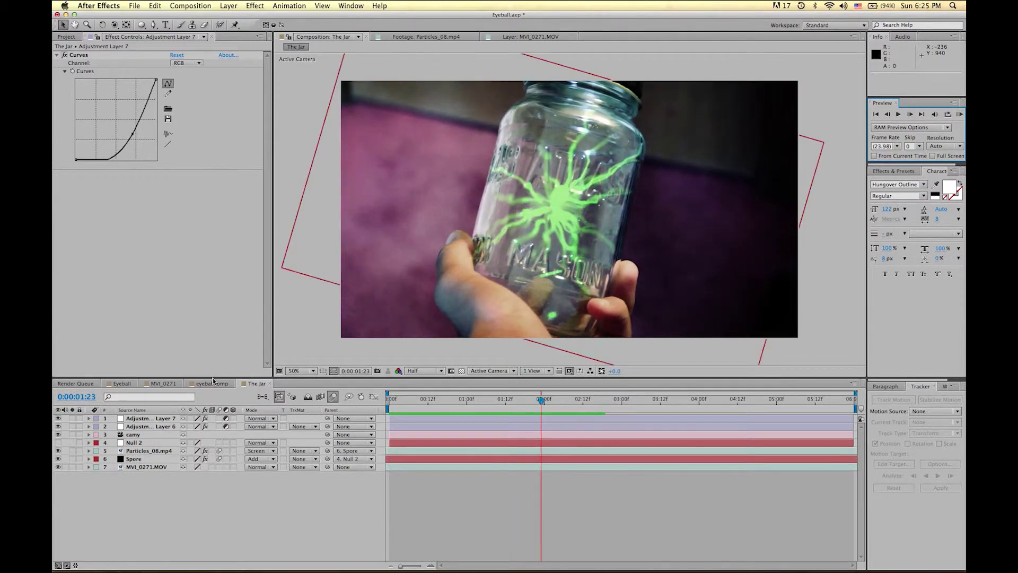
# Switch to the MVI_0271 composition and play a RAM preview of the finished eyeball-in-jar shot.
pyautogui.click(178, 383)
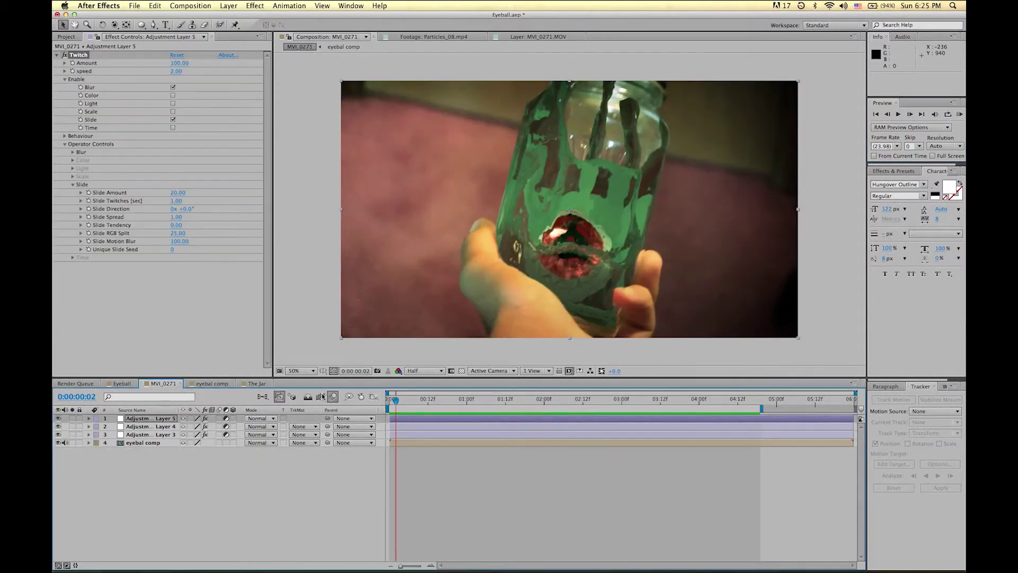
pyautogui.click(208, 383)
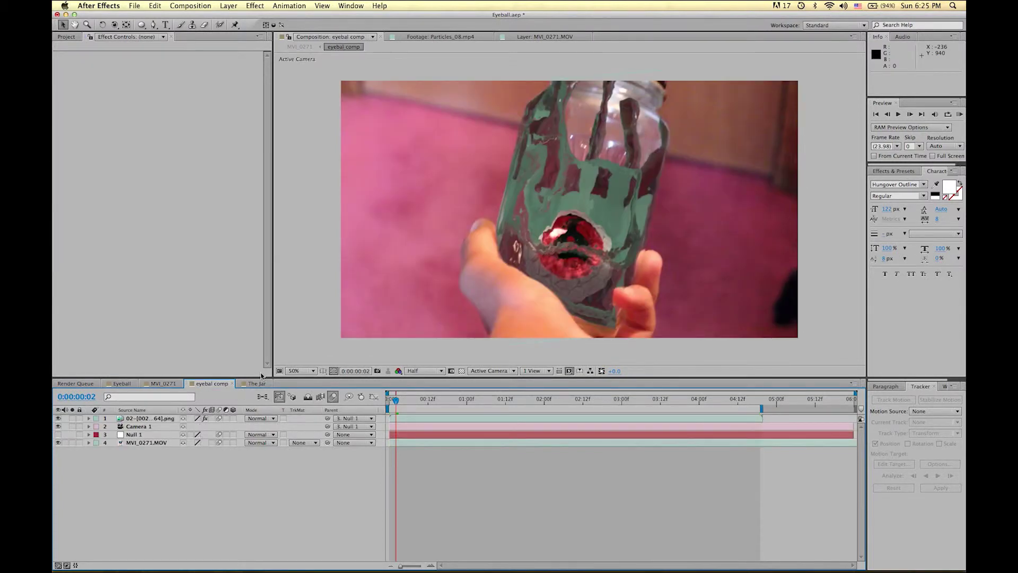
pyautogui.click(164, 383)
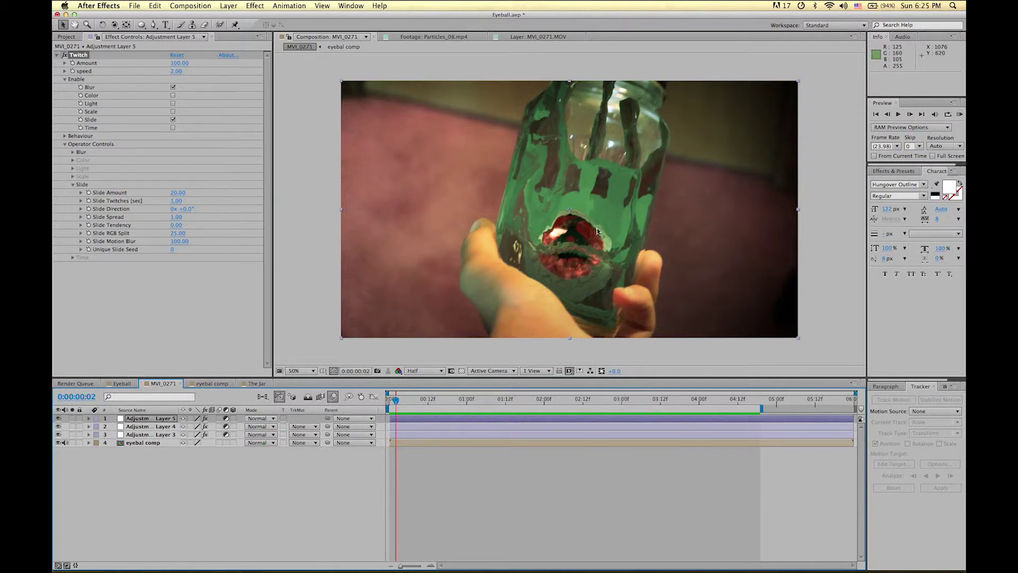
pyautogui.click(960, 114)
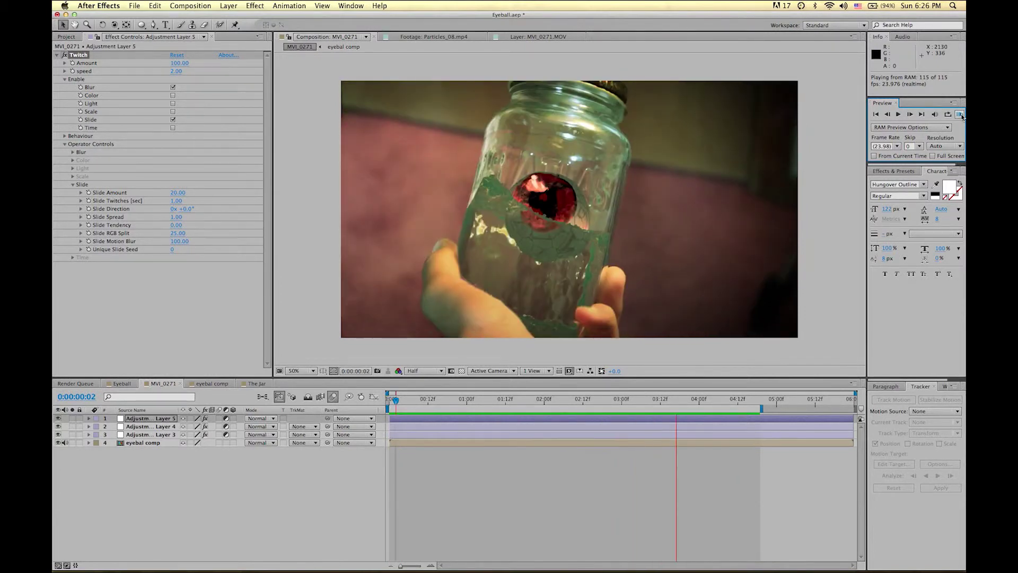
pyautogui.click(775, 192)
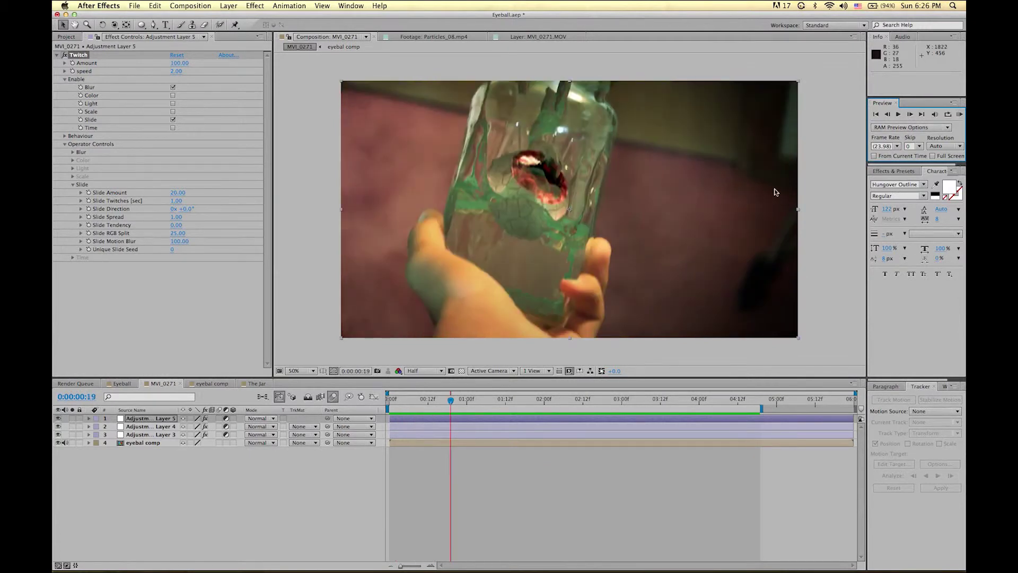
# Hide all three adjustment layers above the eyebal comp layer.
pyautogui.click(59, 418)
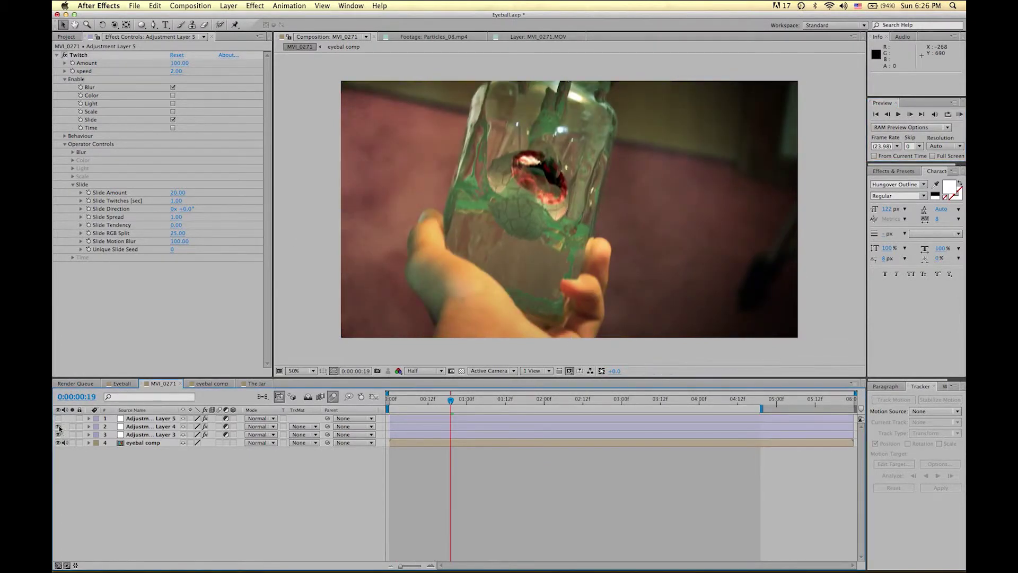
pyautogui.click(59, 426)
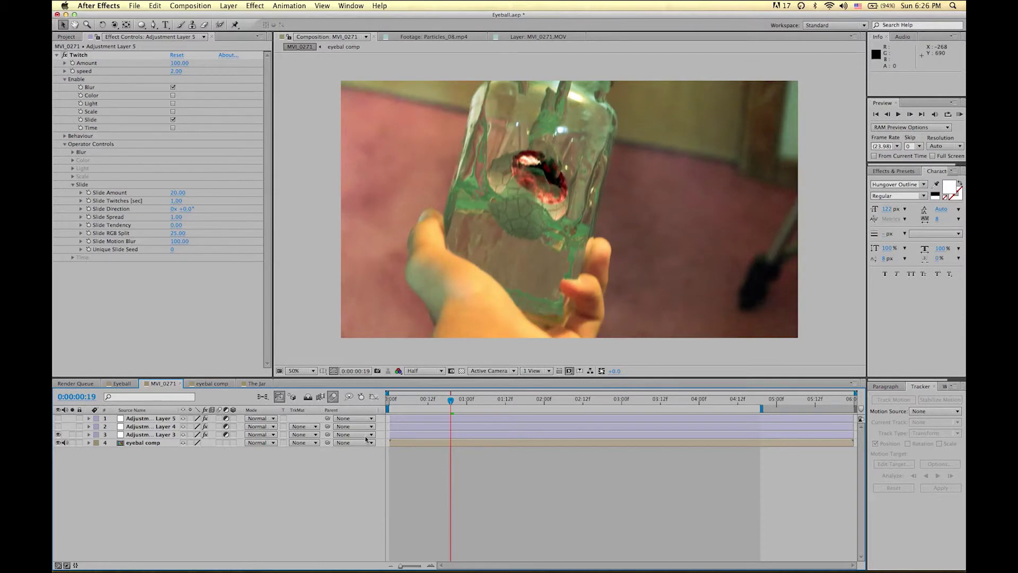
pyautogui.click(59, 434)
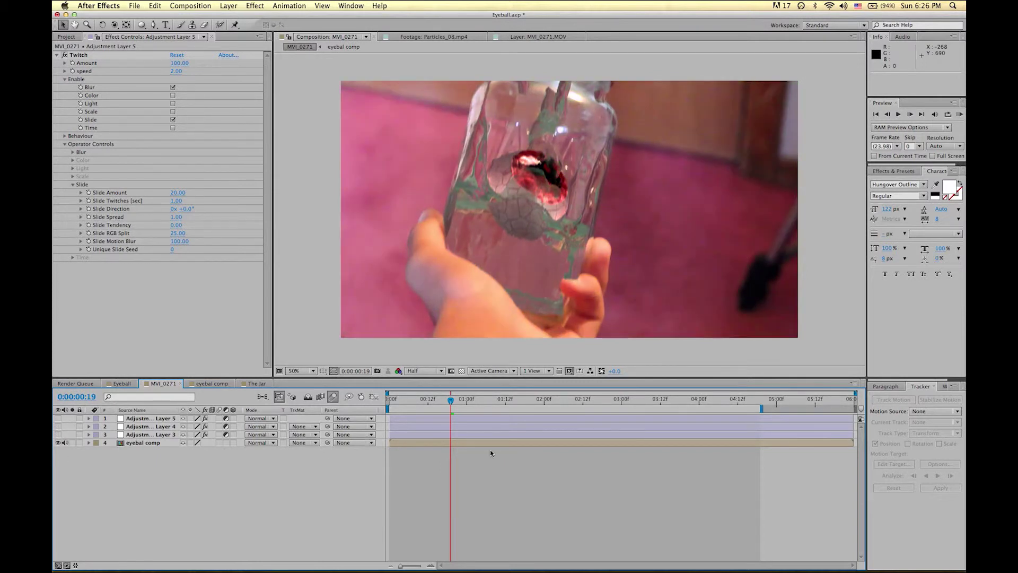
# Open the nested eyebal comp and solo its rendered eyeball PNG sequence layer.
pyautogui.doubleClick(494, 444)
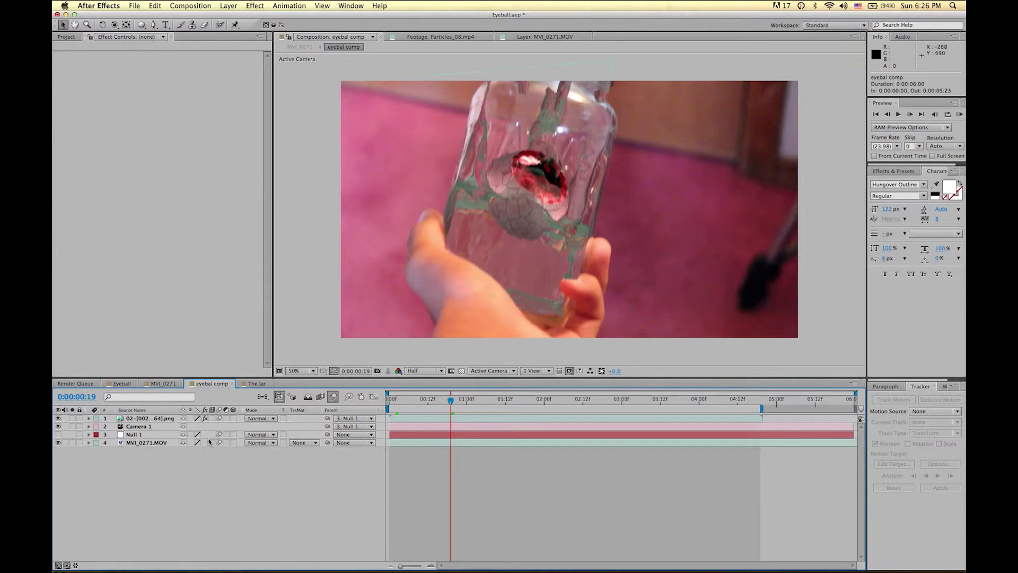
pyautogui.click(148, 420)
pyautogui.click(73, 419)
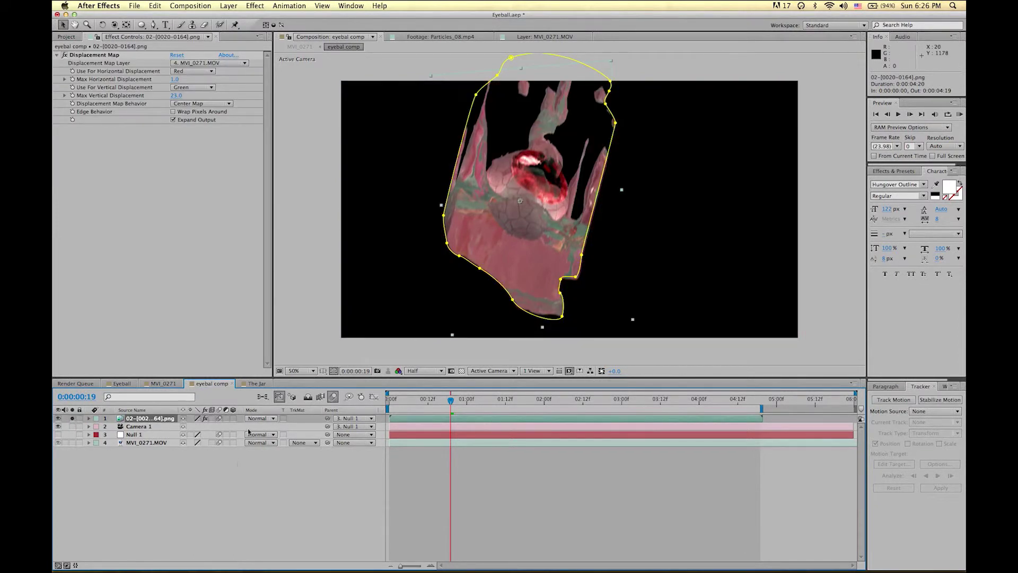
# Set Mask 1 of the PNG sequence to None and scrub through the timeline to examine the unmasked eyeball render.
pyautogui.press('m')
pyautogui.press('m')
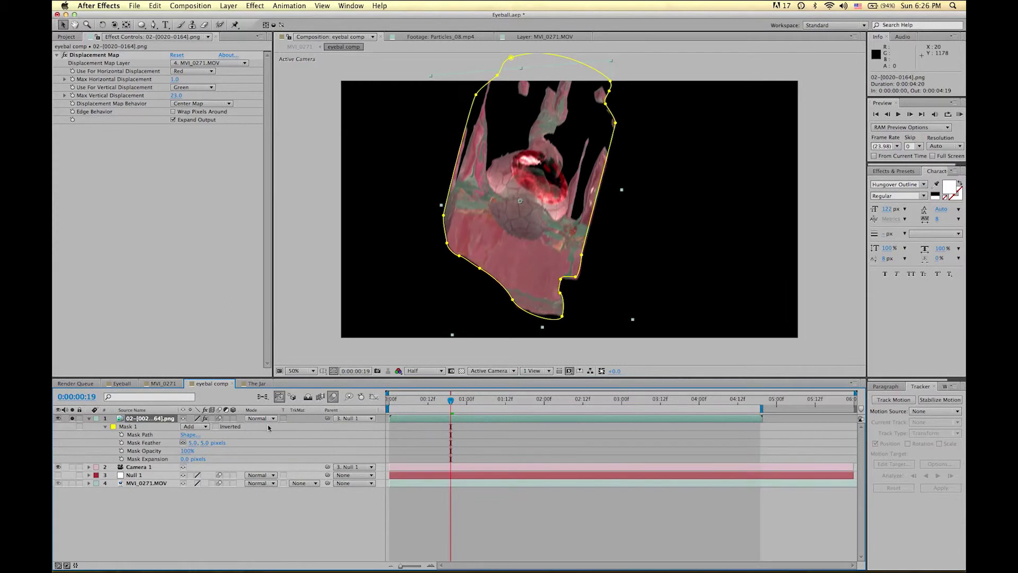
pyautogui.click(206, 427)
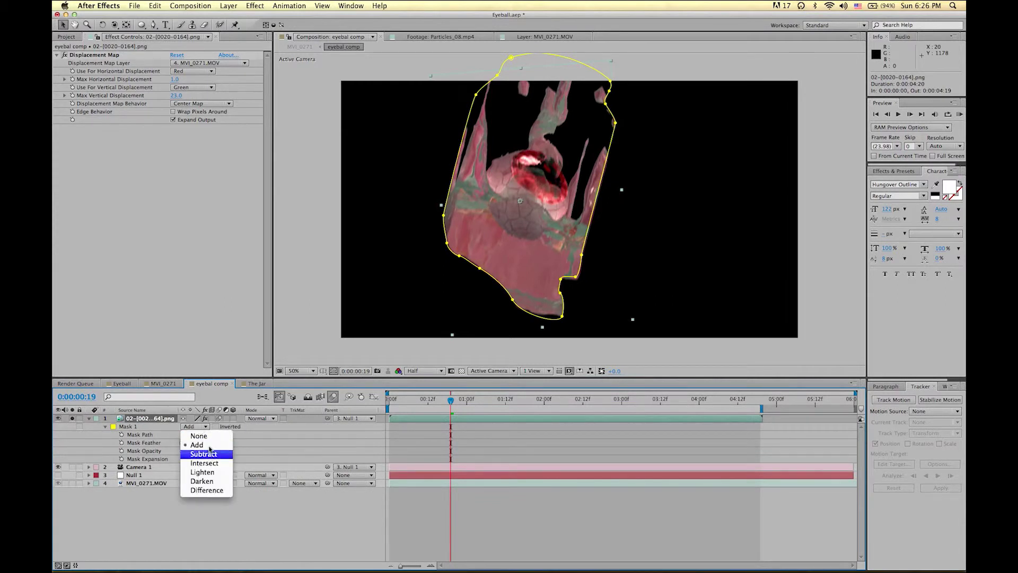
pyautogui.click(199, 435)
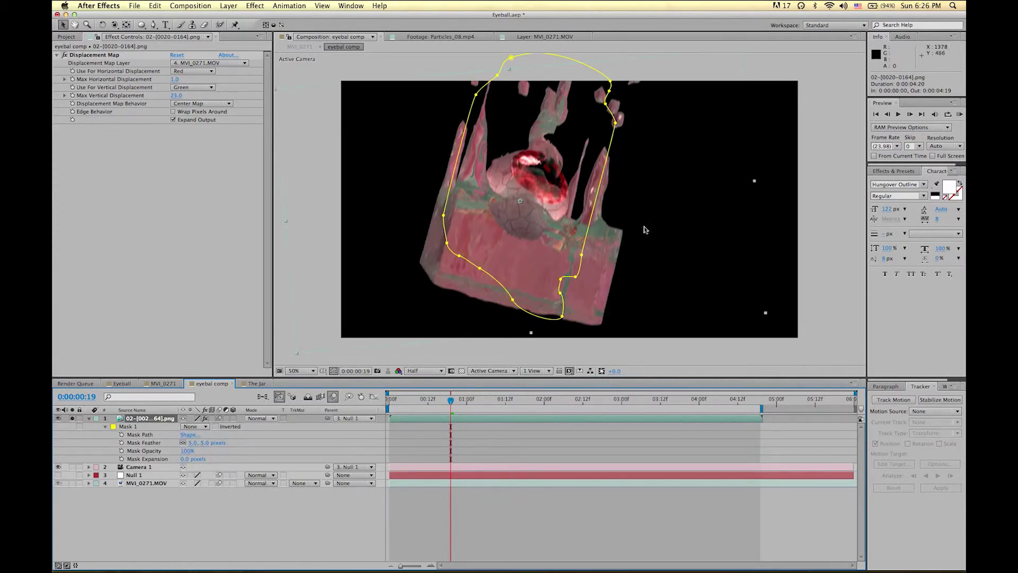
pyautogui.click(412, 405)
pyautogui.click(393, 404)
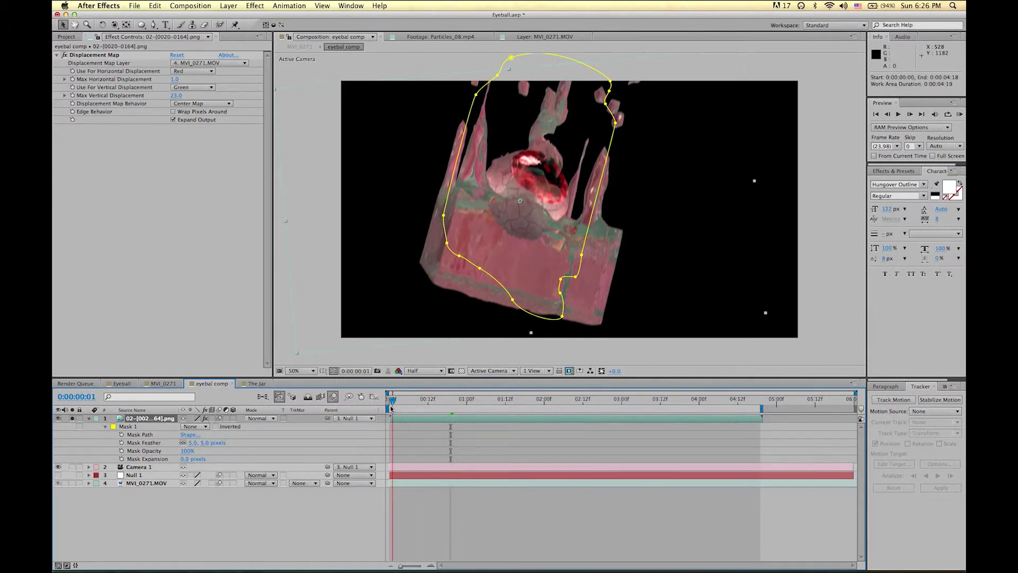
pyautogui.click(476, 399)
pyautogui.moveTo(476, 399); pyautogui.dragTo(509, 399)
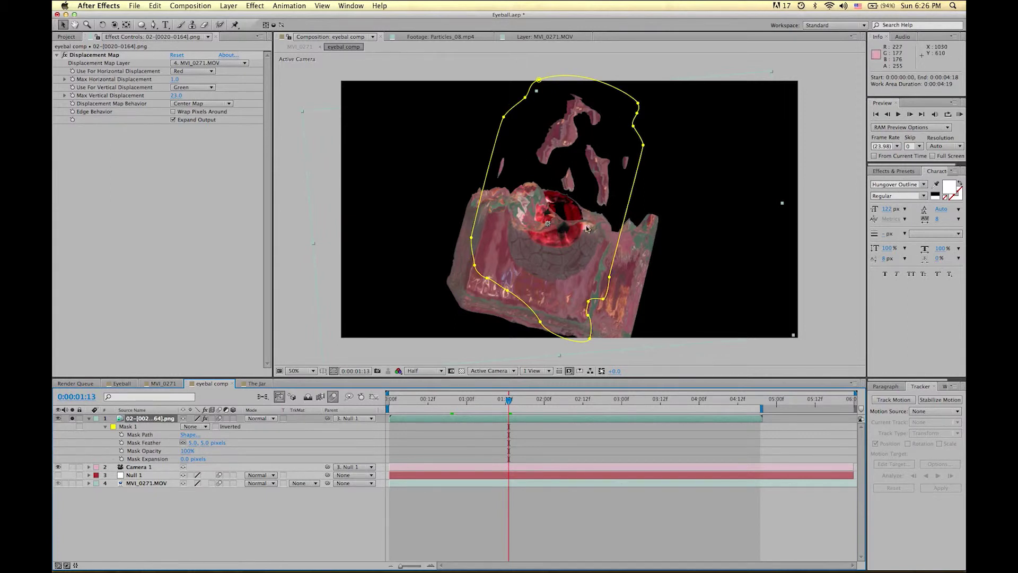
# Set Mask 1 of the PNG sequence back to Add and collapse the layer's properties.
pyautogui.click(88, 419)
pyautogui.click(89, 419)
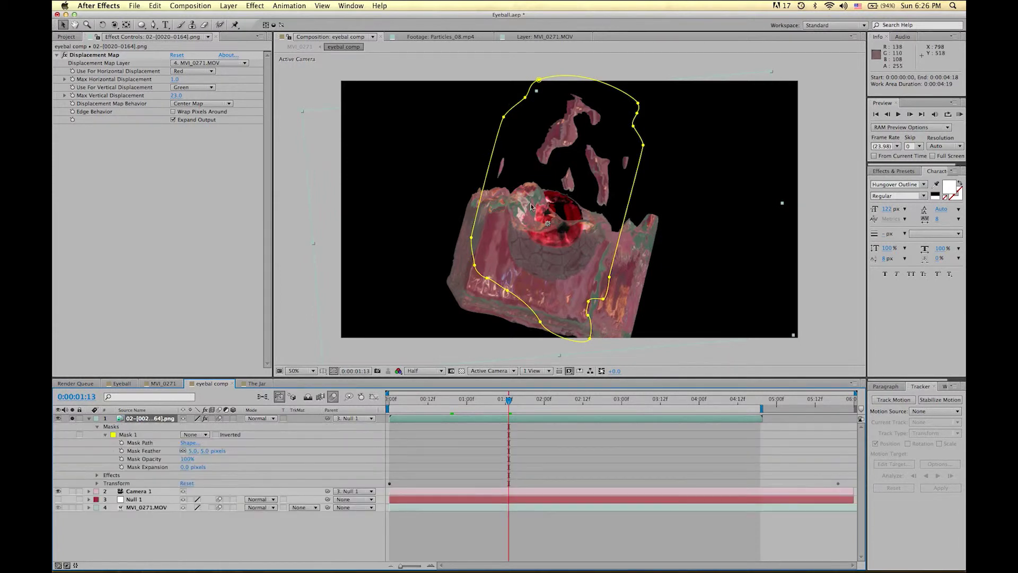
pyautogui.click(89, 419)
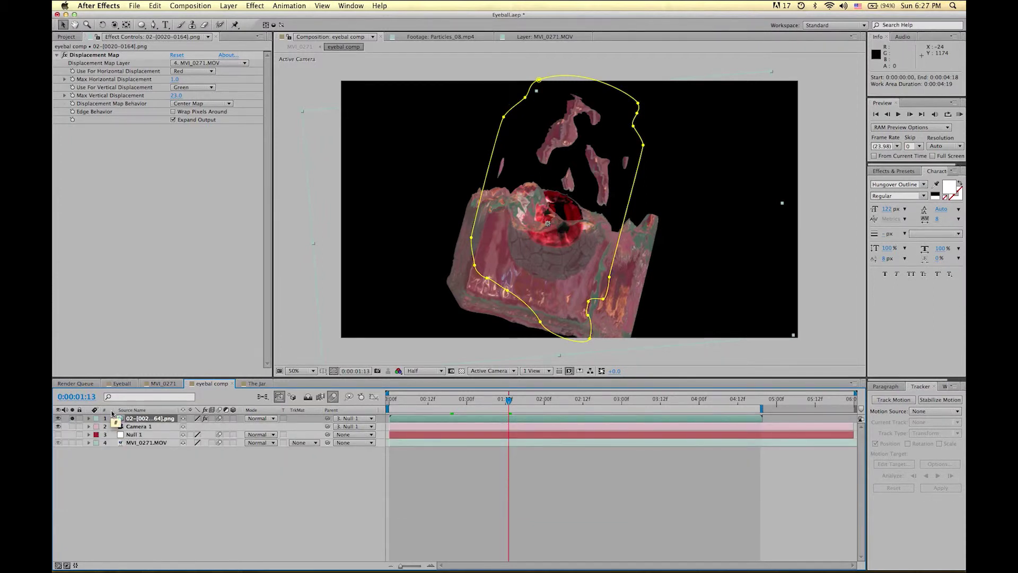
pyautogui.press('m')
pyautogui.press('m')
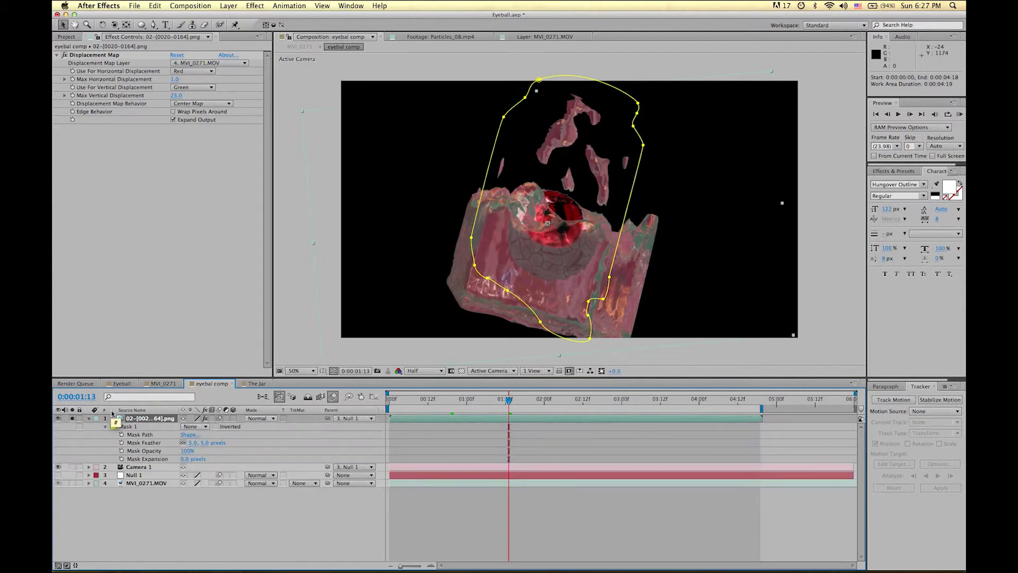
pyautogui.click(196, 427)
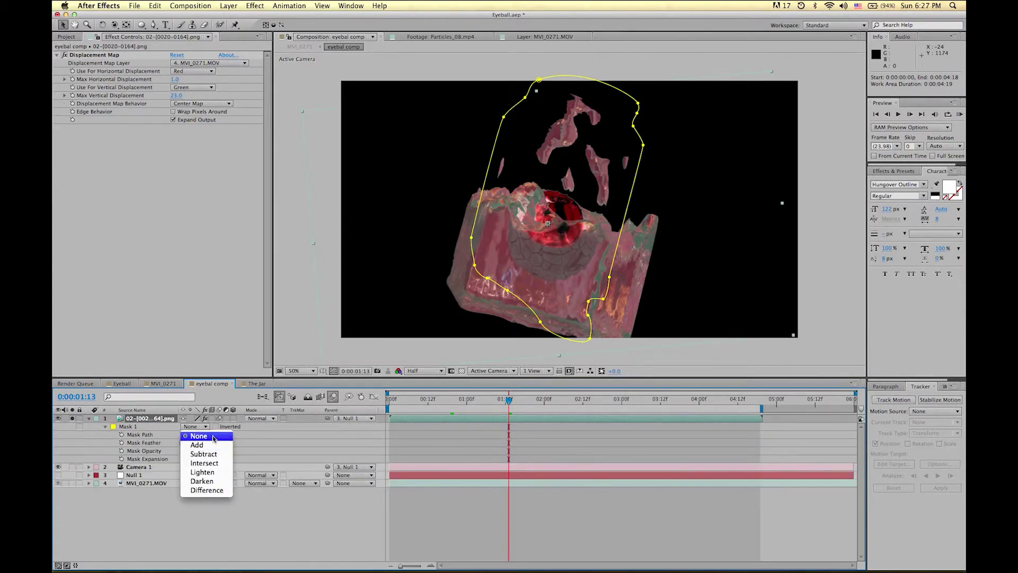
pyautogui.click(196, 444)
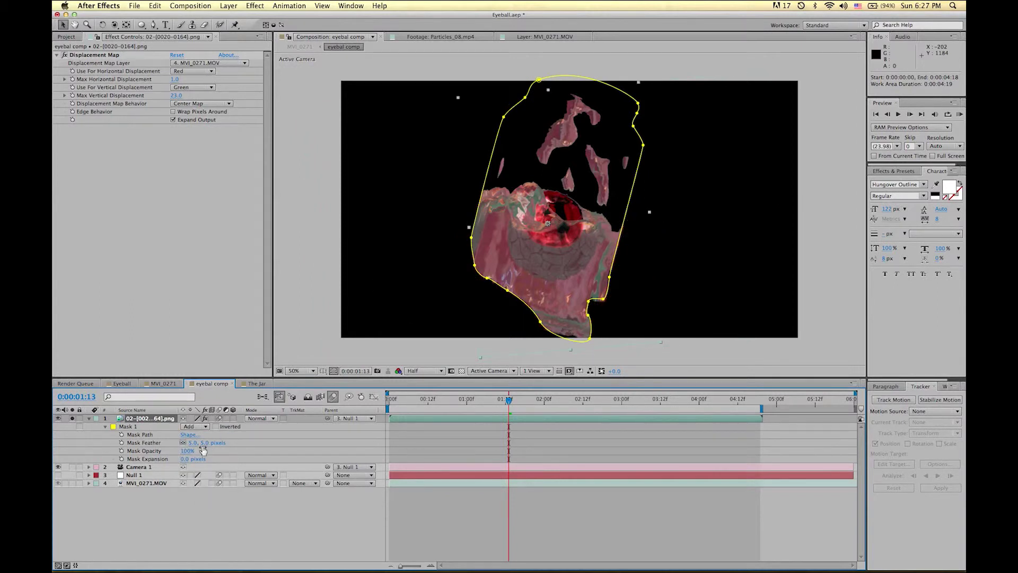
pyautogui.click(89, 419)
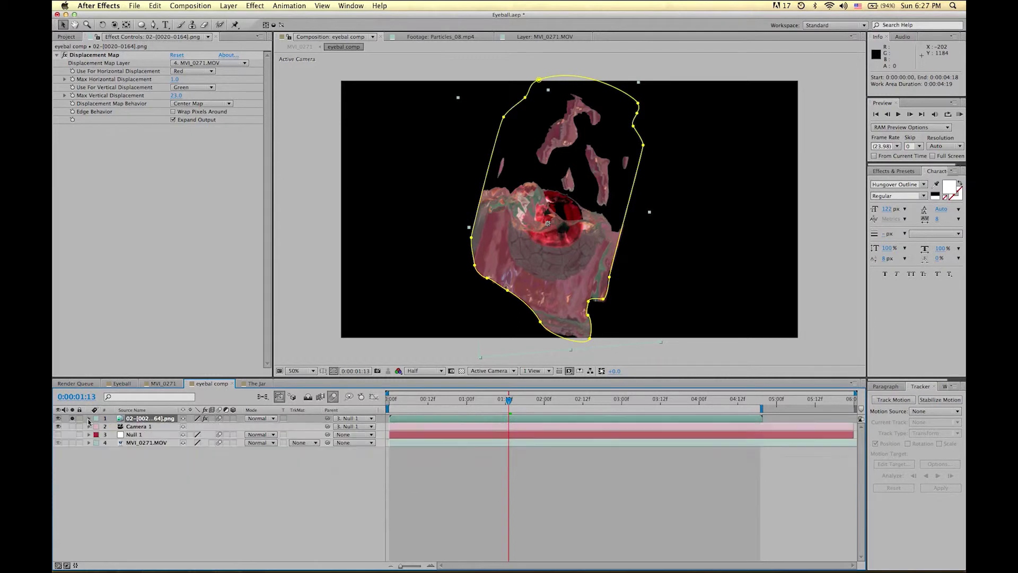
# Unsolo the eyeball PNG sequence, select Null 1 and preview the eyebal comp from its start.
pyautogui.click(72, 418)
pyautogui.click(133, 442)
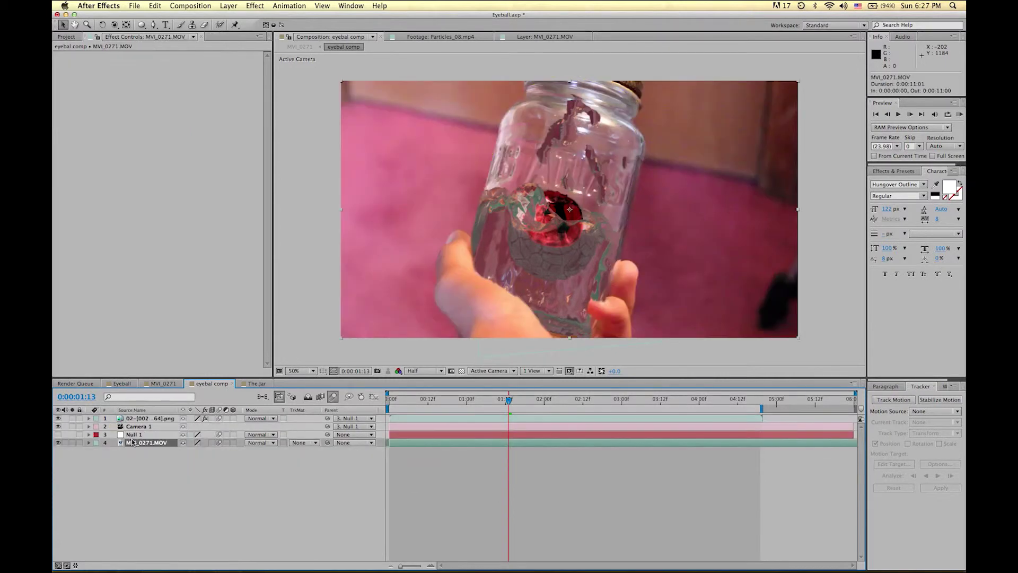
pyautogui.click(123, 436)
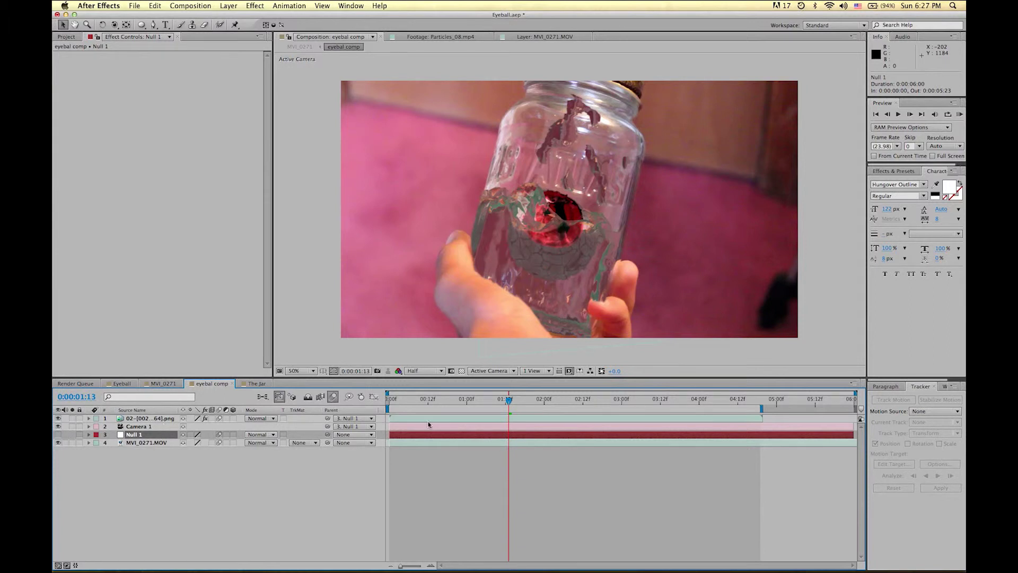
pyautogui.click(395, 402)
pyautogui.press('KP_0')
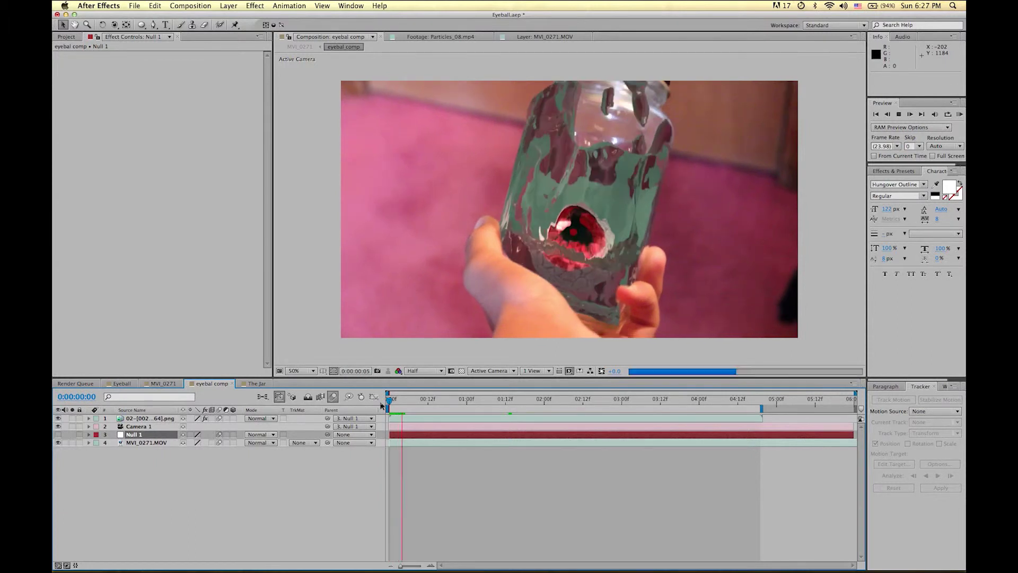
pyautogui.press('space')
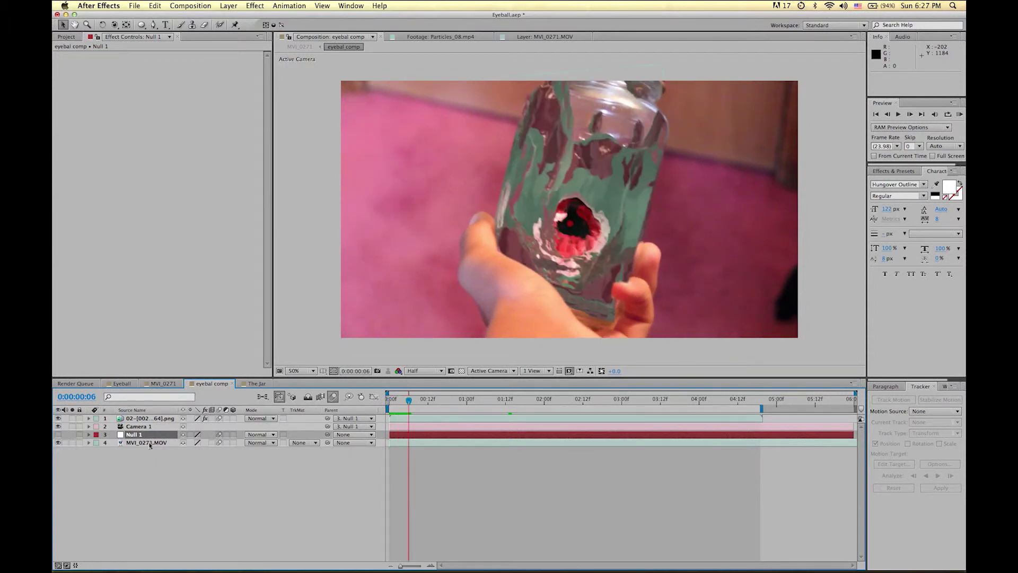
# Select all layers of the eyebal comp and locate the Pre-compose command without applying it.
pyautogui.click(150, 443)
pyautogui.click(133, 411)
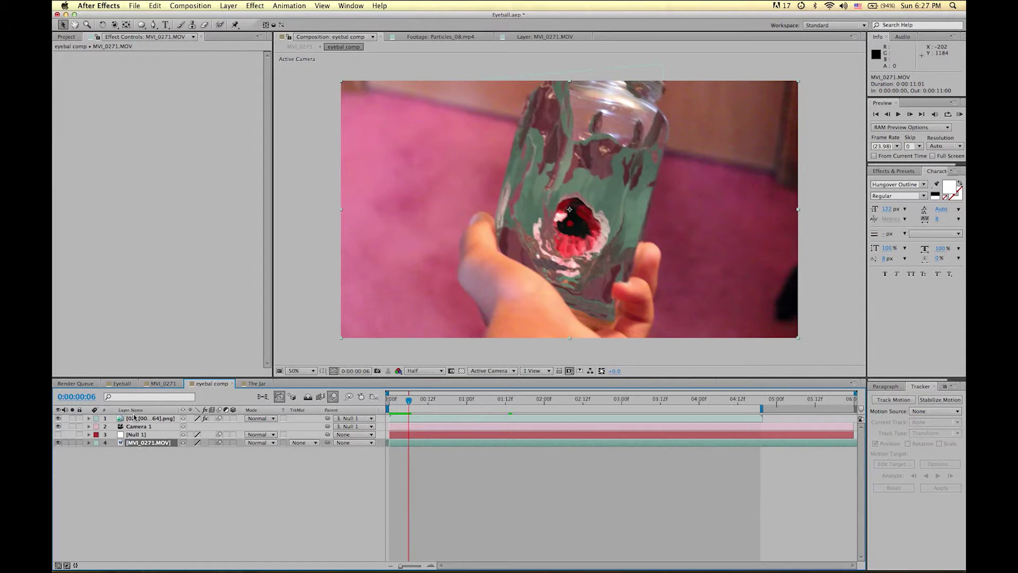
pyautogui.press('k')
pyautogui.press('super+a')
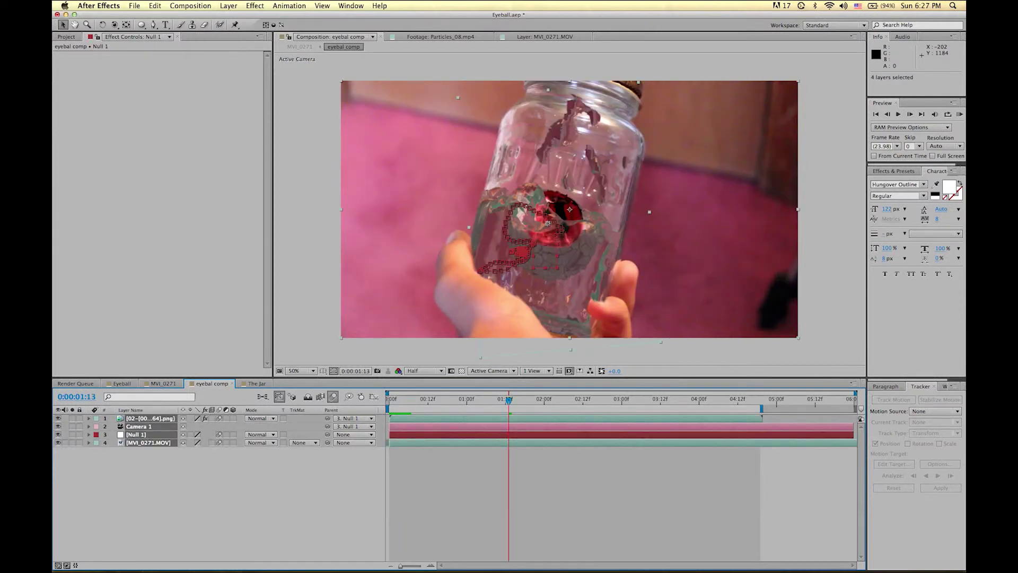
pyautogui.click(191, 6)
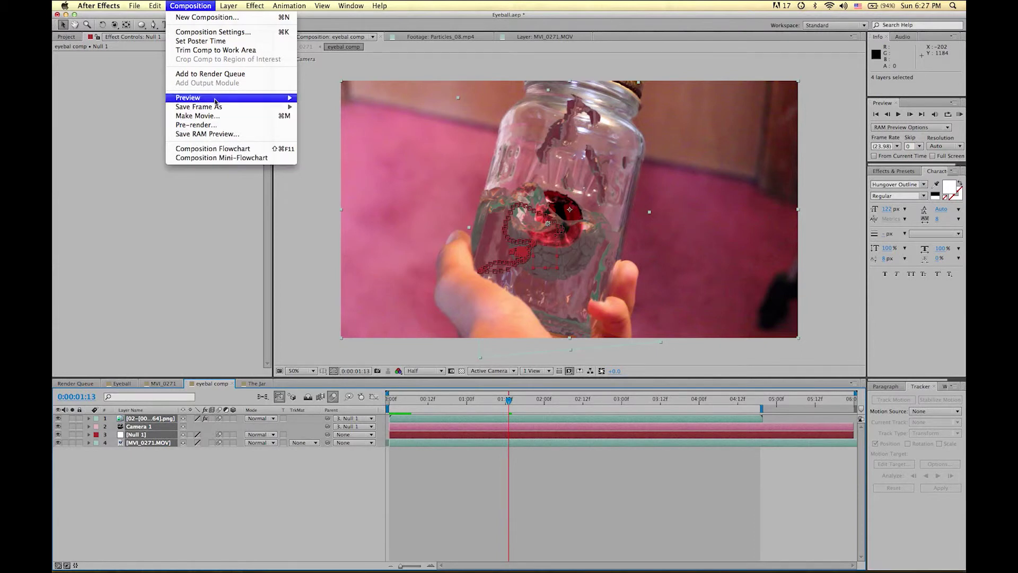
pyautogui.moveTo(229, 6)
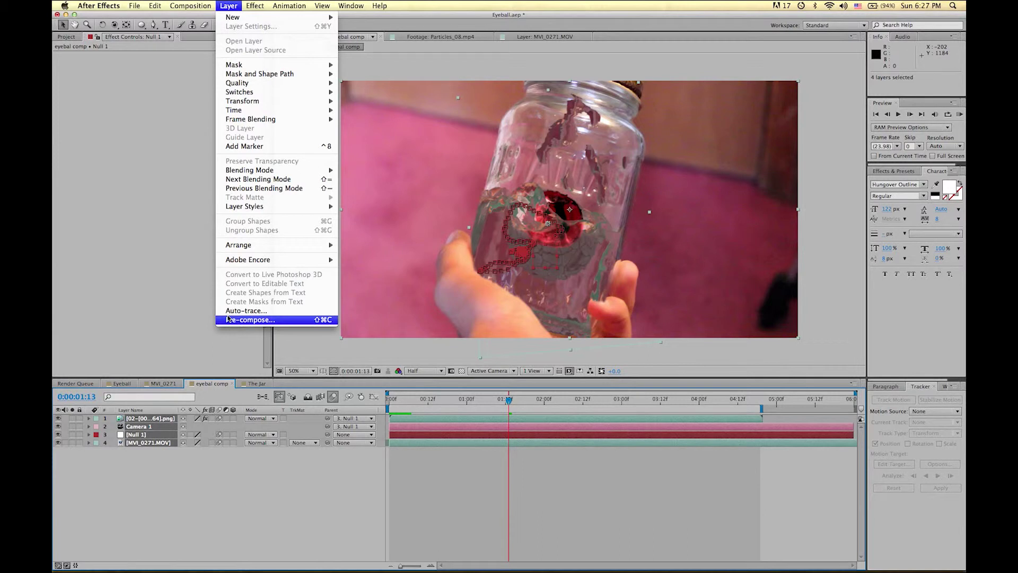
pyautogui.click(175, 357)
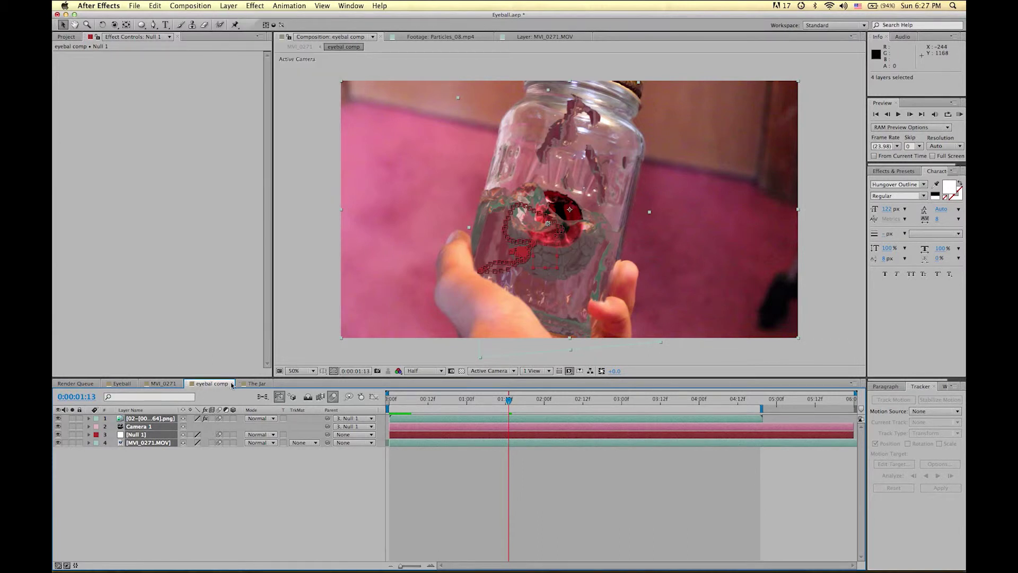
# Return to the MVI_0271 comp and preview the ungraded eyeball composite from the first frame.
pyautogui.click(175, 382)
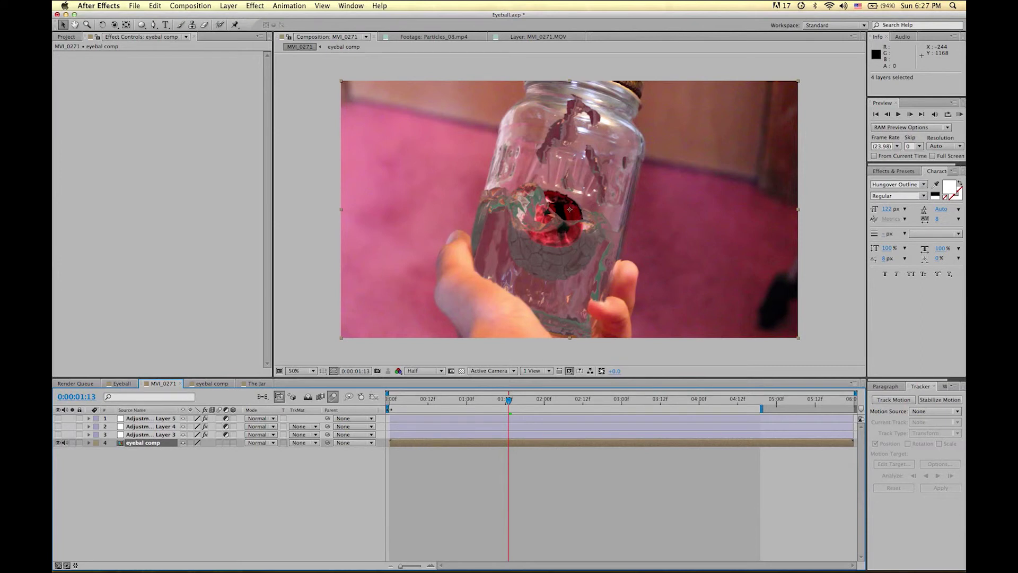
pyautogui.click(389, 406)
pyautogui.press('space')
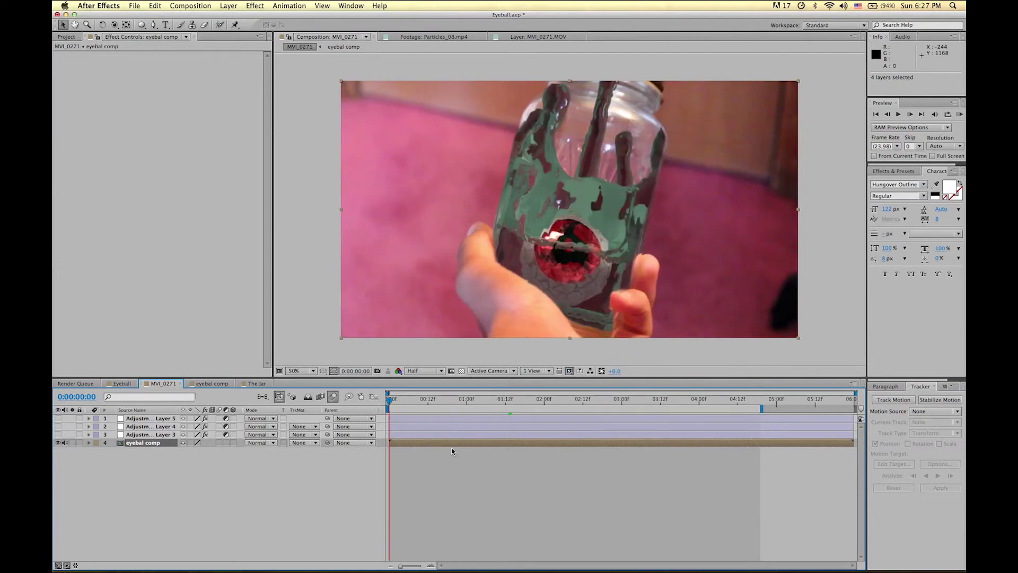
pyautogui.press('space')
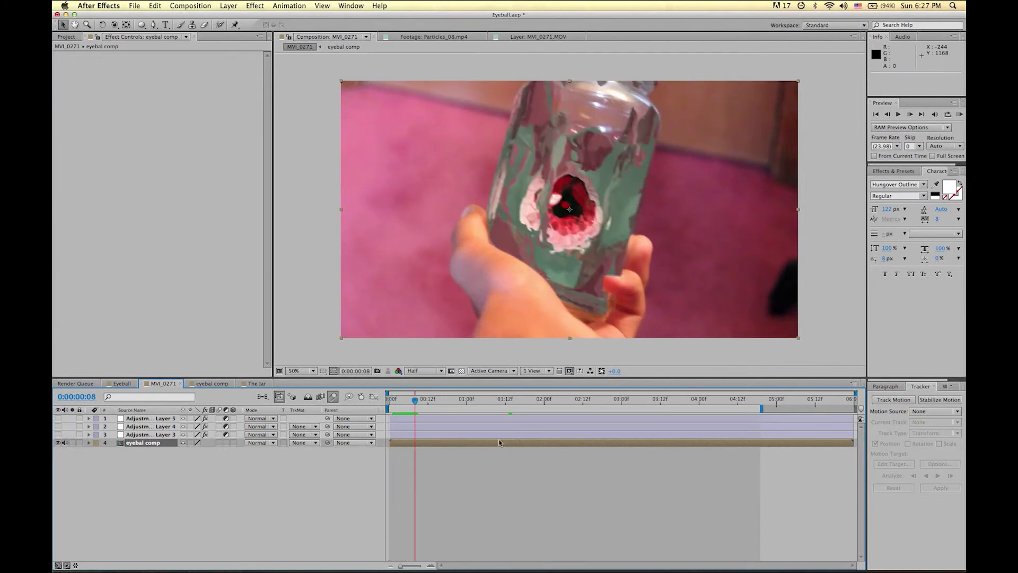
pyautogui.press('KP_0')
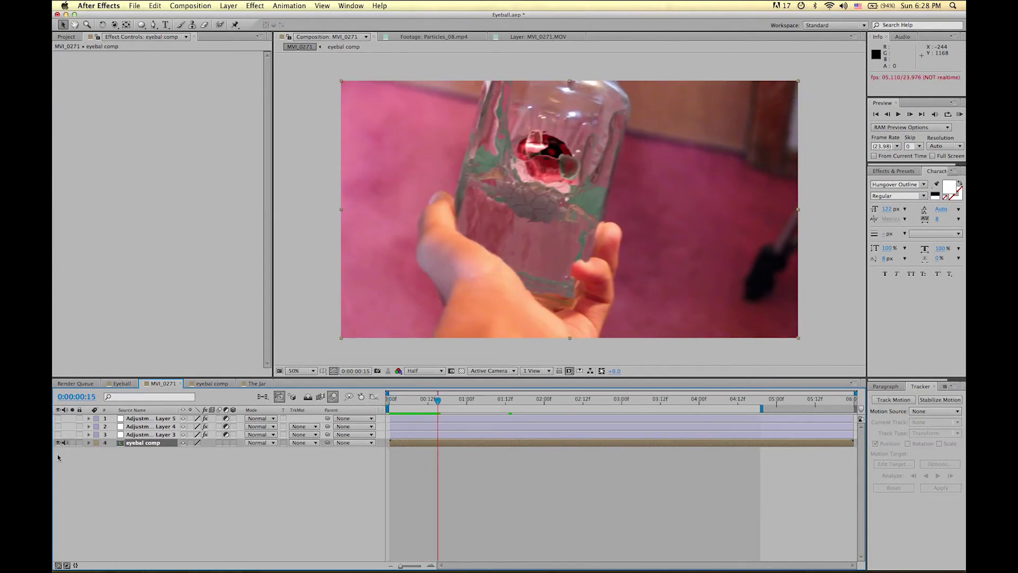
# Make Adjustment Layer 3 and Adjustment Layer 4 visible again, previewing the shot after each one.
pyautogui.click(59, 435)
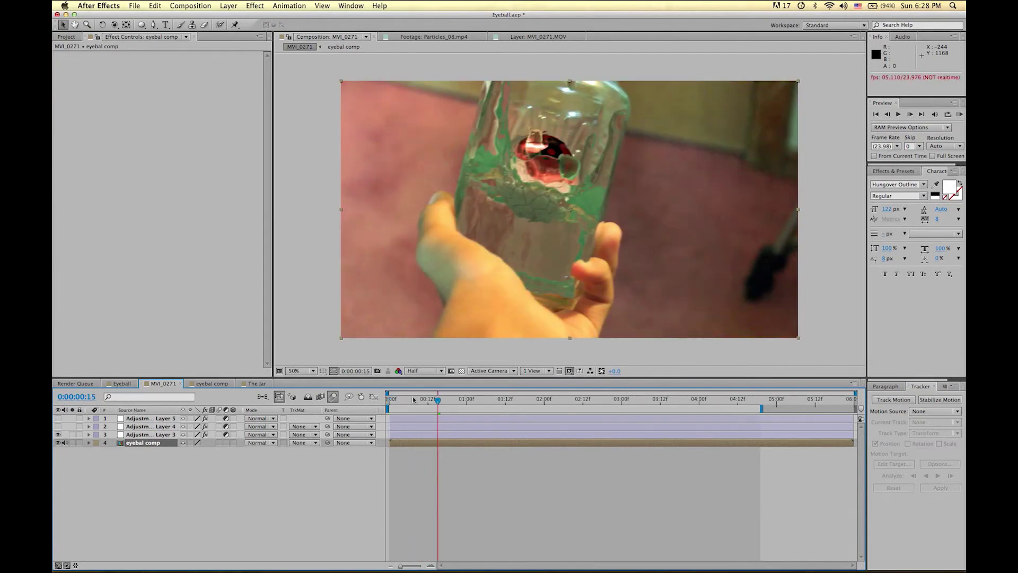
pyautogui.press('KP_0')
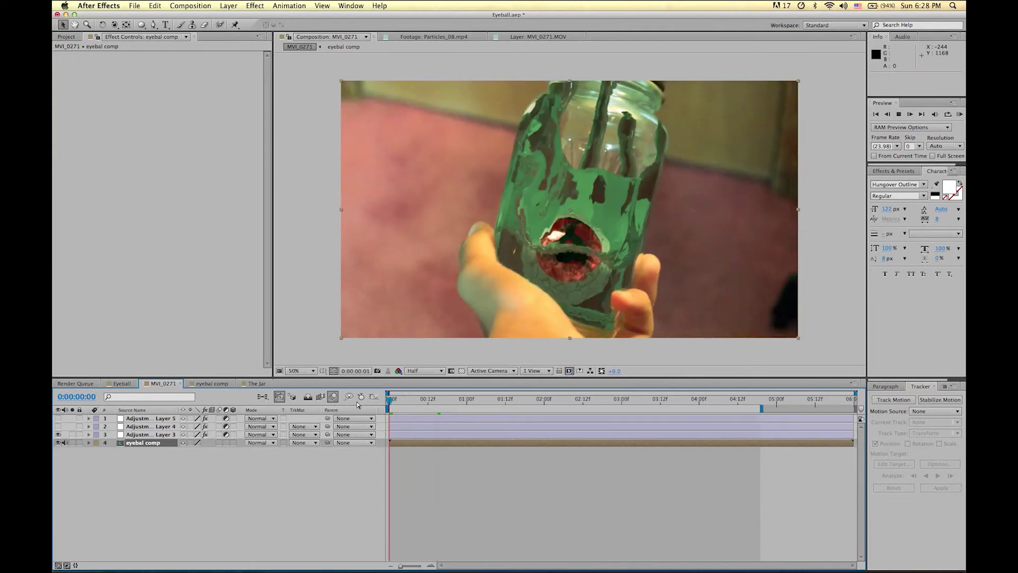
pyautogui.click(59, 426)
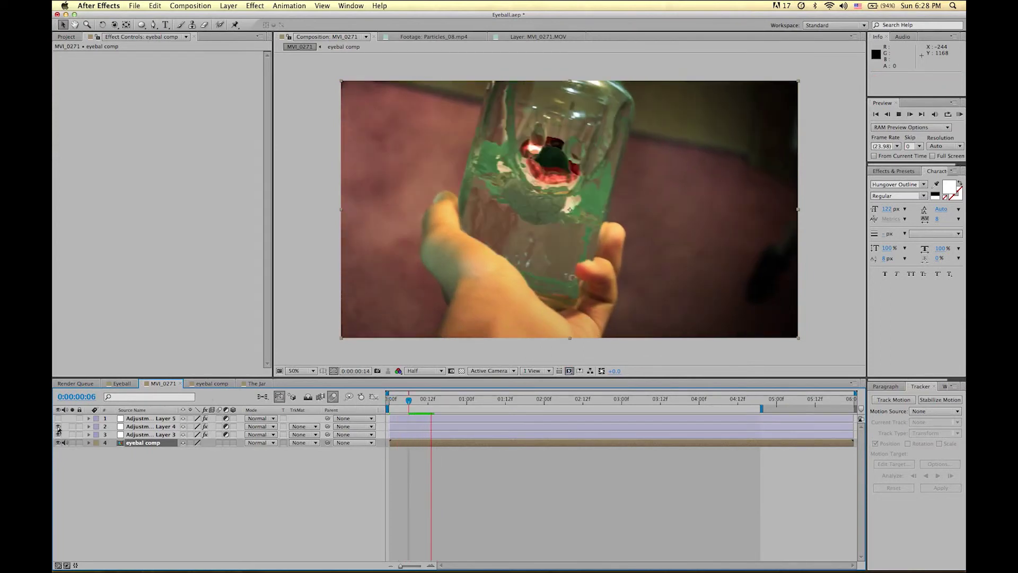
pyautogui.click(80, 426)
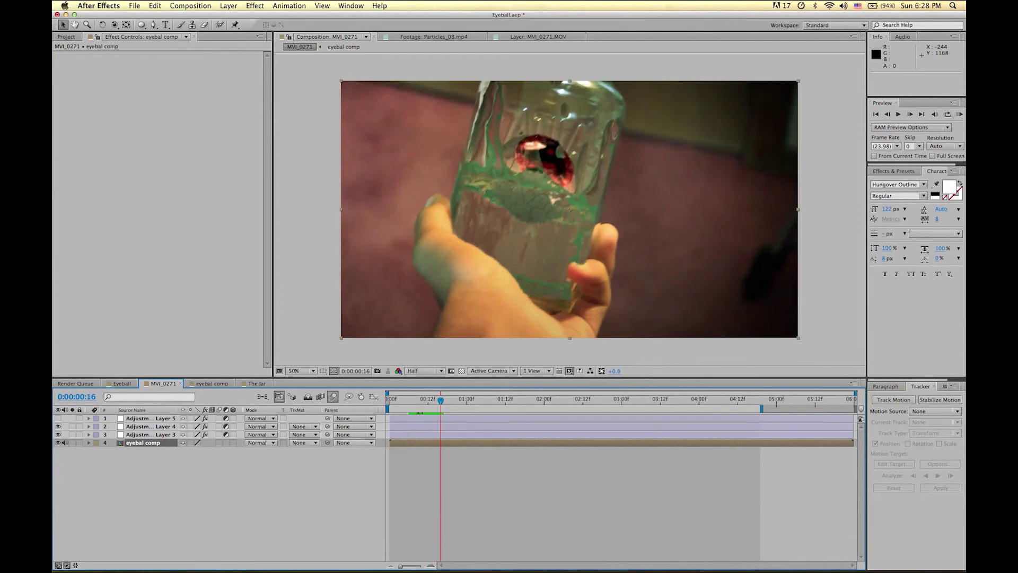
pyautogui.click(405, 401)
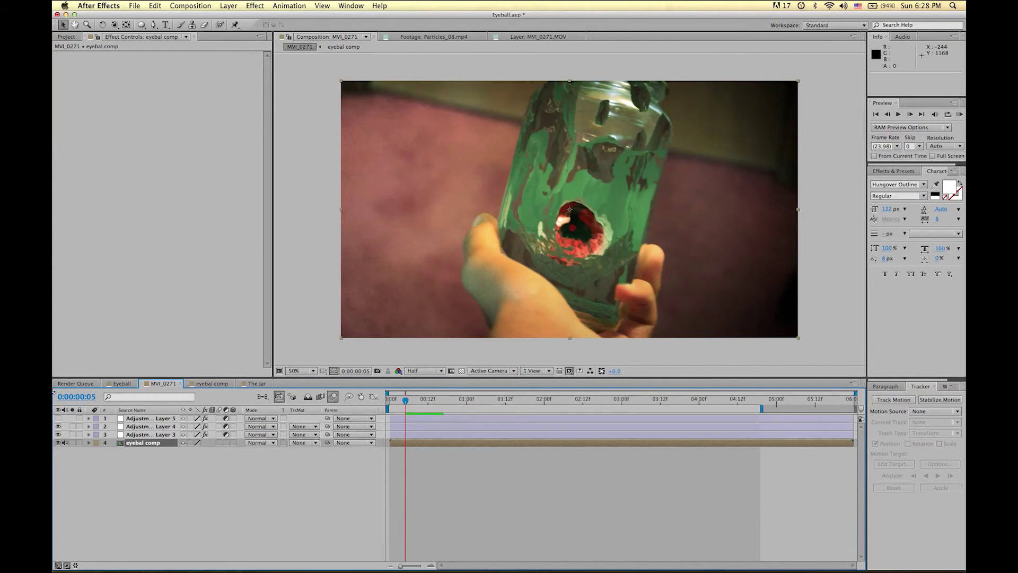
# Make Adjustment Layer 5 visible, select its Twitch effect and locate Twitch among the Video Copilot effects.
pyautogui.click(399, 418)
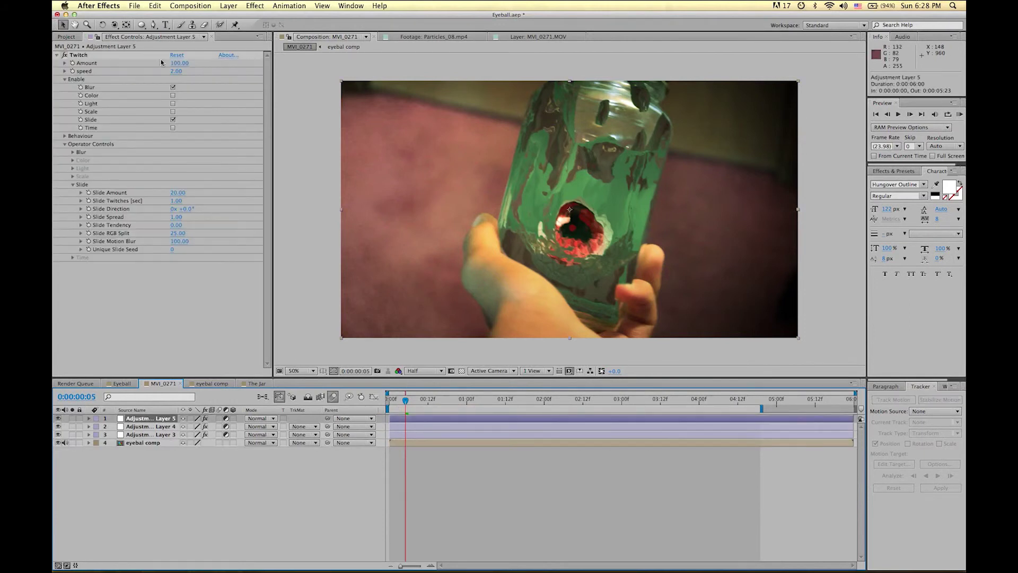
pyautogui.click(78, 55)
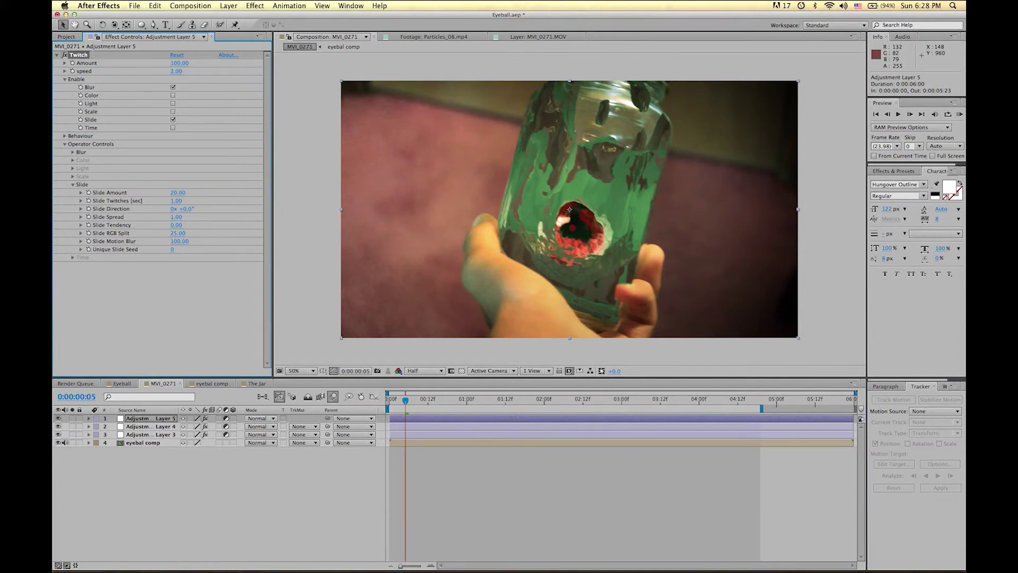
pyautogui.click(255, 6)
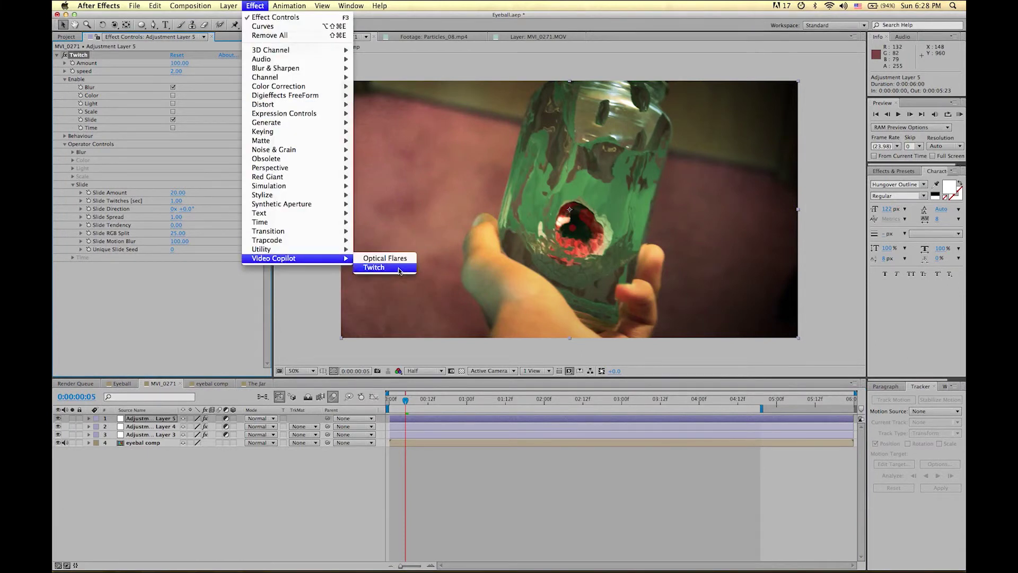
pyautogui.press('Escape')
# Preview the MVI_0271 comp from several points near its start to examine the Twitch blur and slide.
pyautogui.press('space')
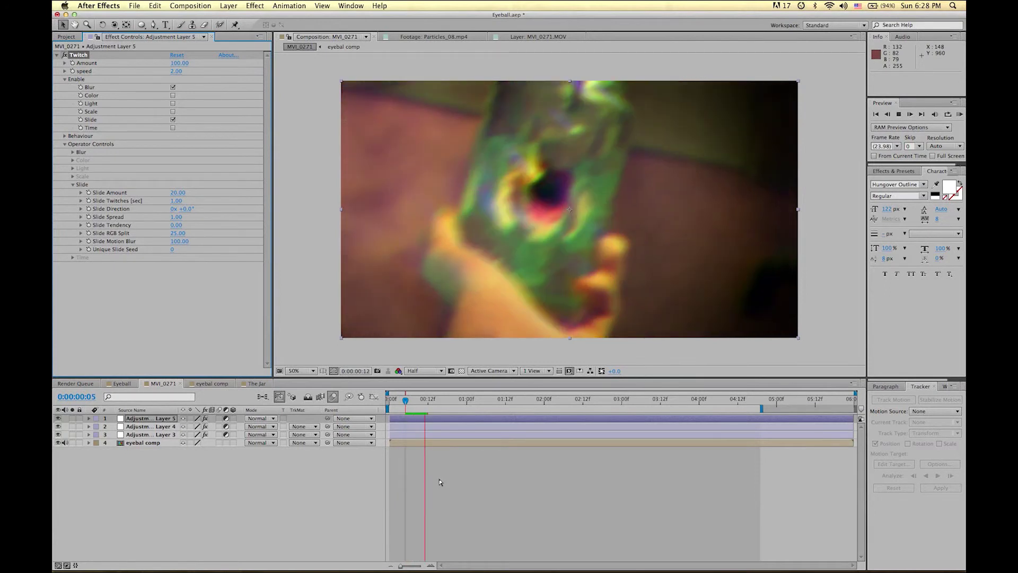
pyautogui.press('space')
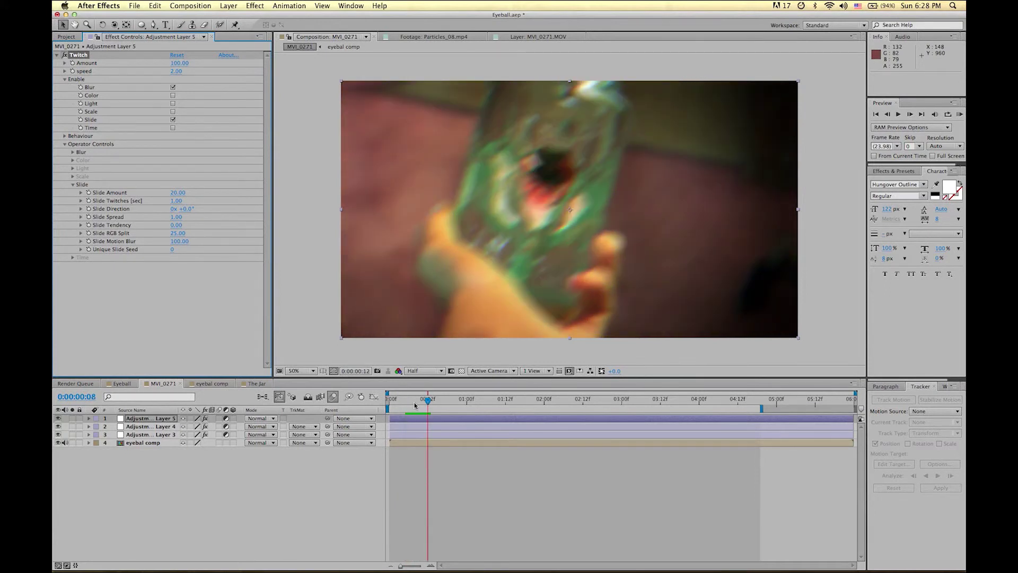
pyautogui.press('space')
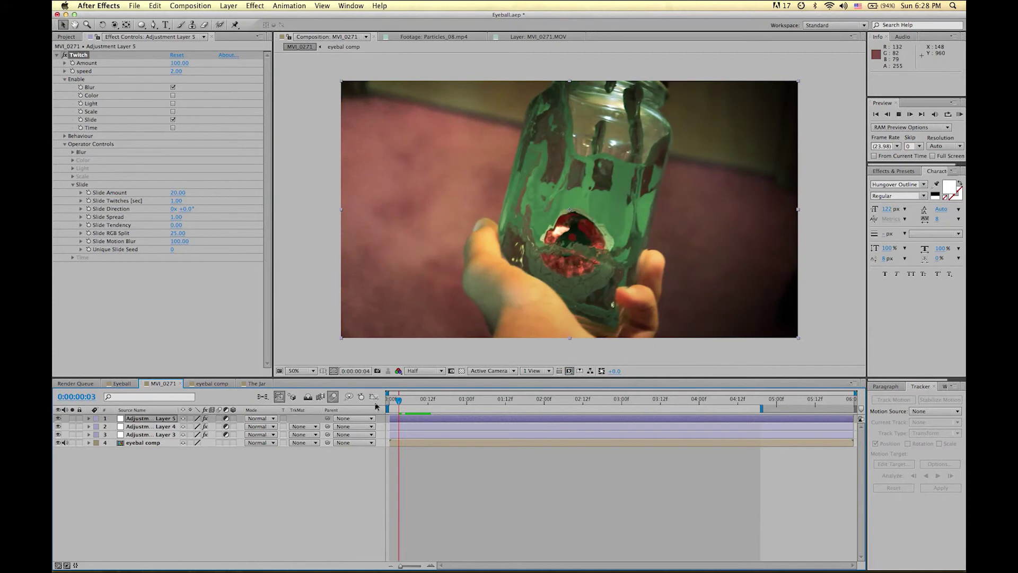
pyautogui.press('space')
pyautogui.press('space')
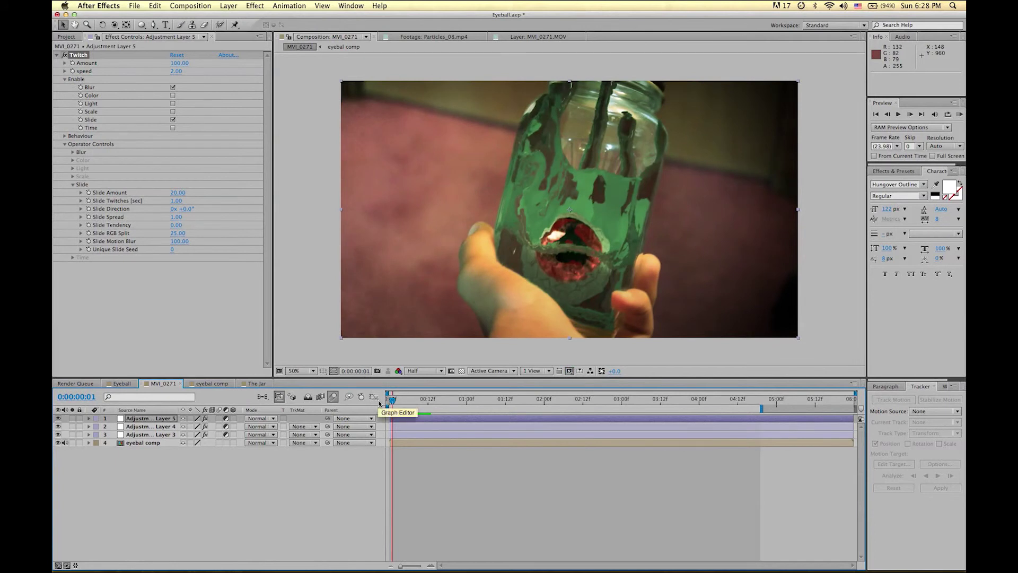
pyautogui.press('space')
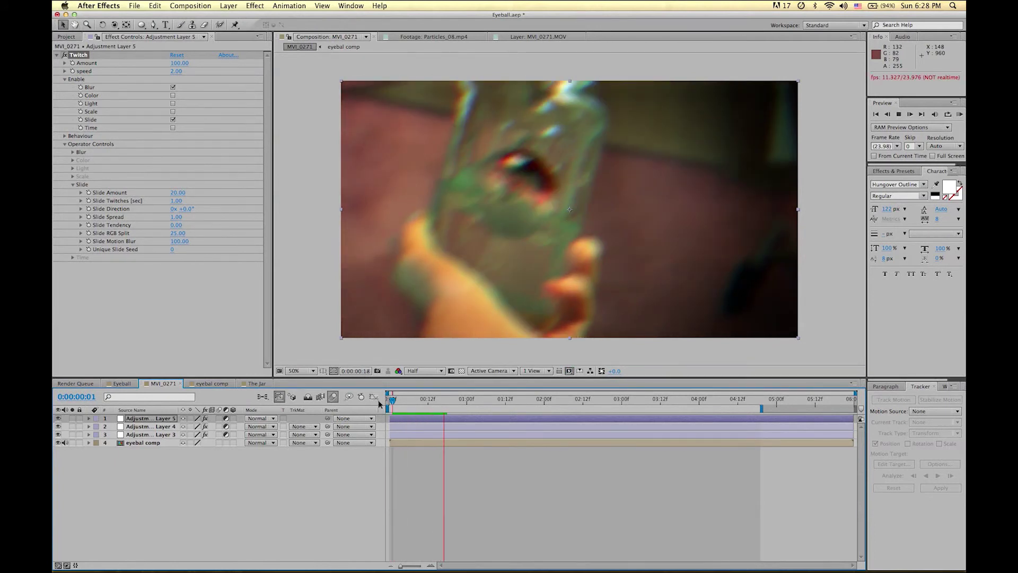
pyautogui.press('space')
pyautogui.press('Home')
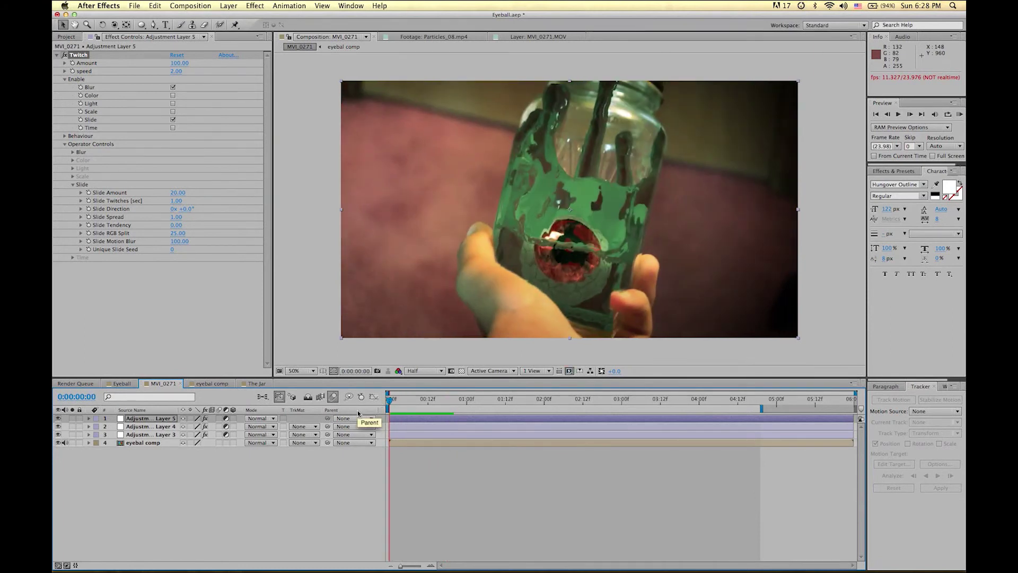
pyautogui.press('space')
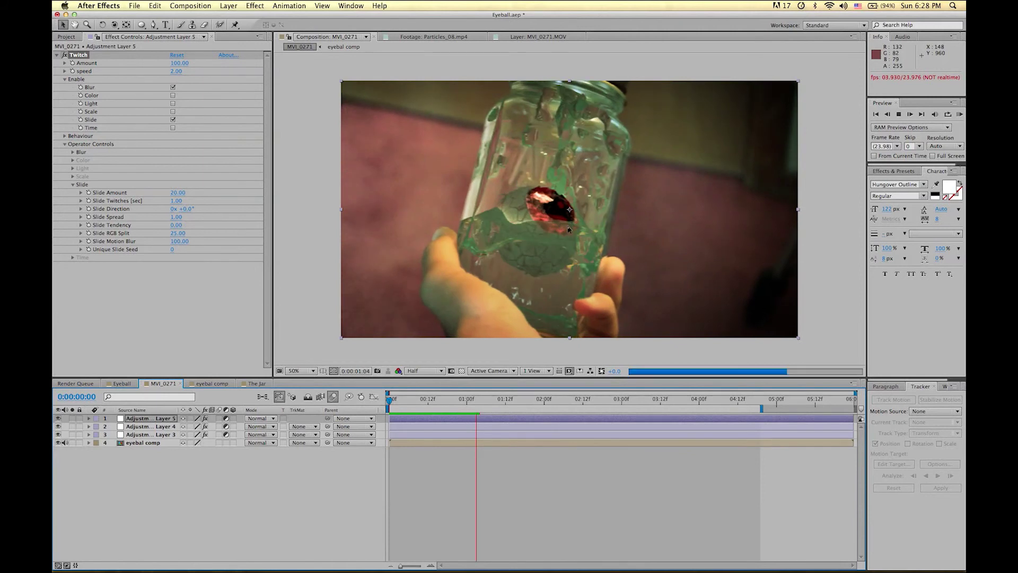
pyautogui.moveTo(448, 401); pyautogui.dragTo(392, 427)
pyautogui.press('space')
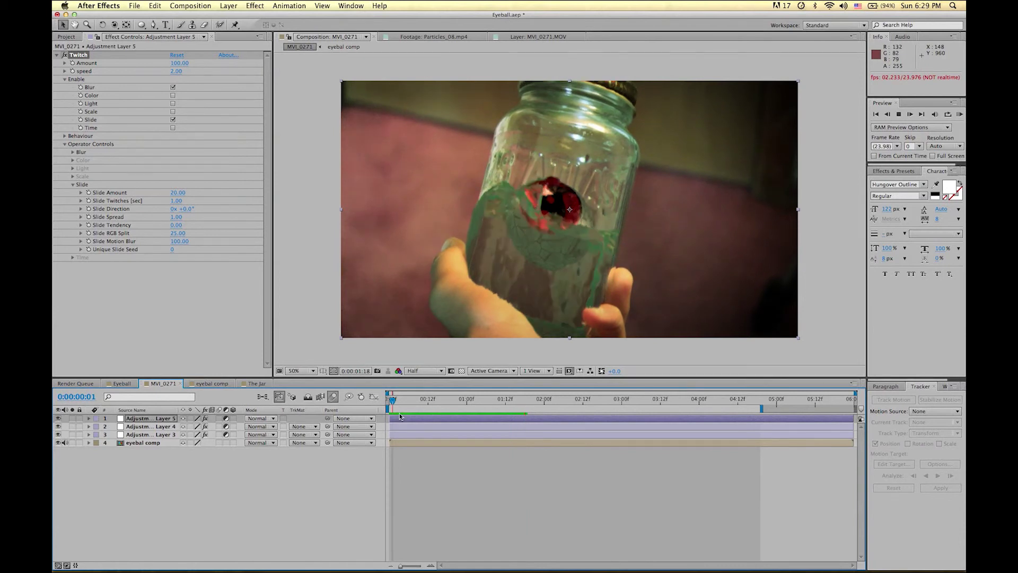
pyautogui.moveTo(510, 398); pyautogui.dragTo(419, 427)
pyautogui.press('space')
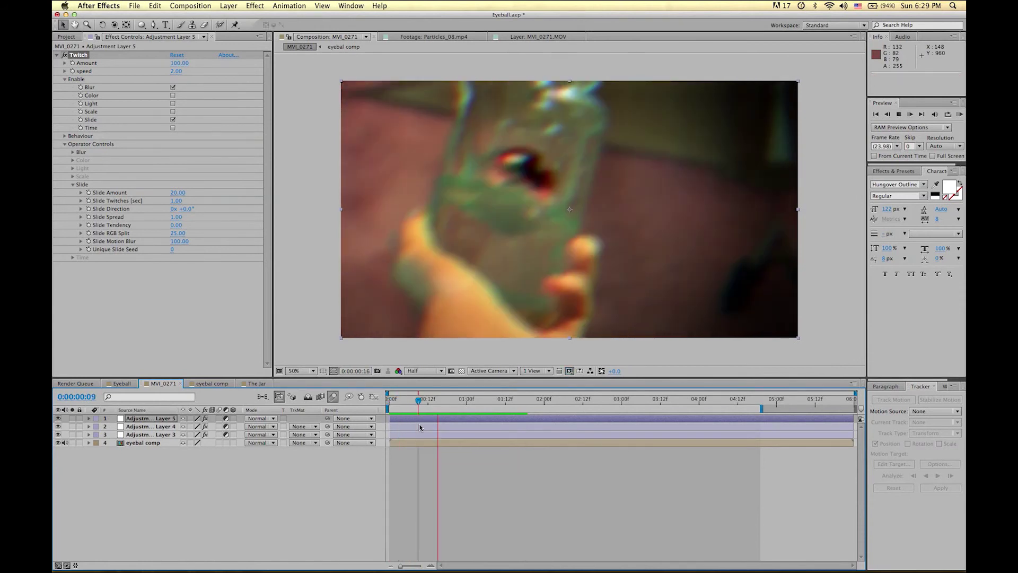
# Stop the standard preview and run a RAM preview of the fully graded eyeball shot.
pyautogui.press('space')
pyautogui.click(959, 115)
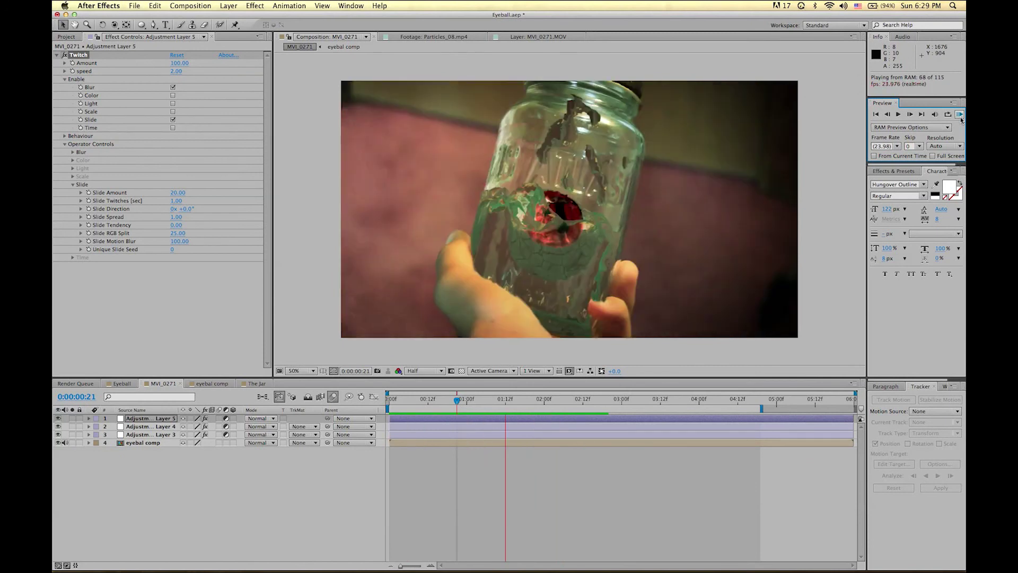
pyautogui.click(960, 115)
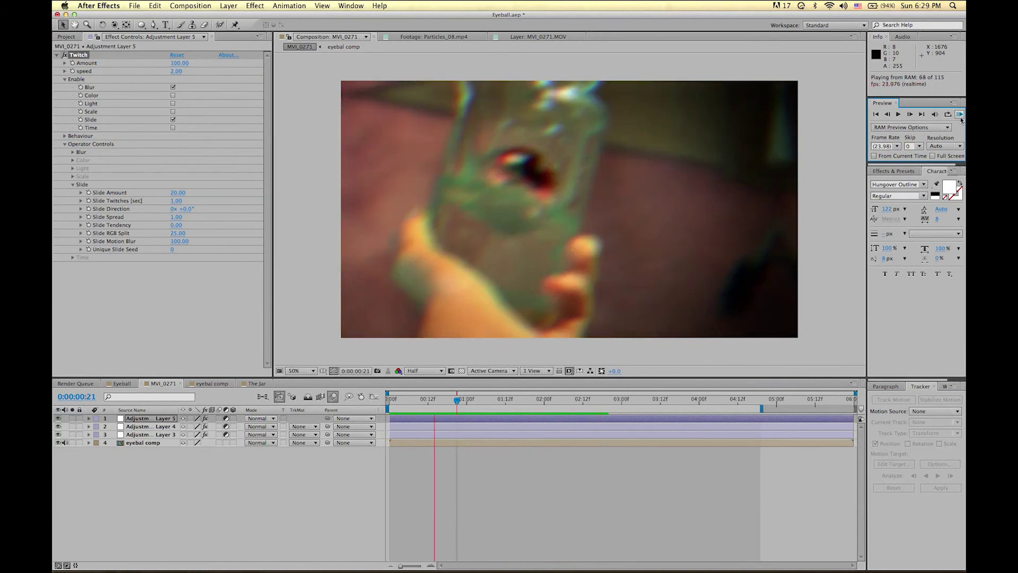